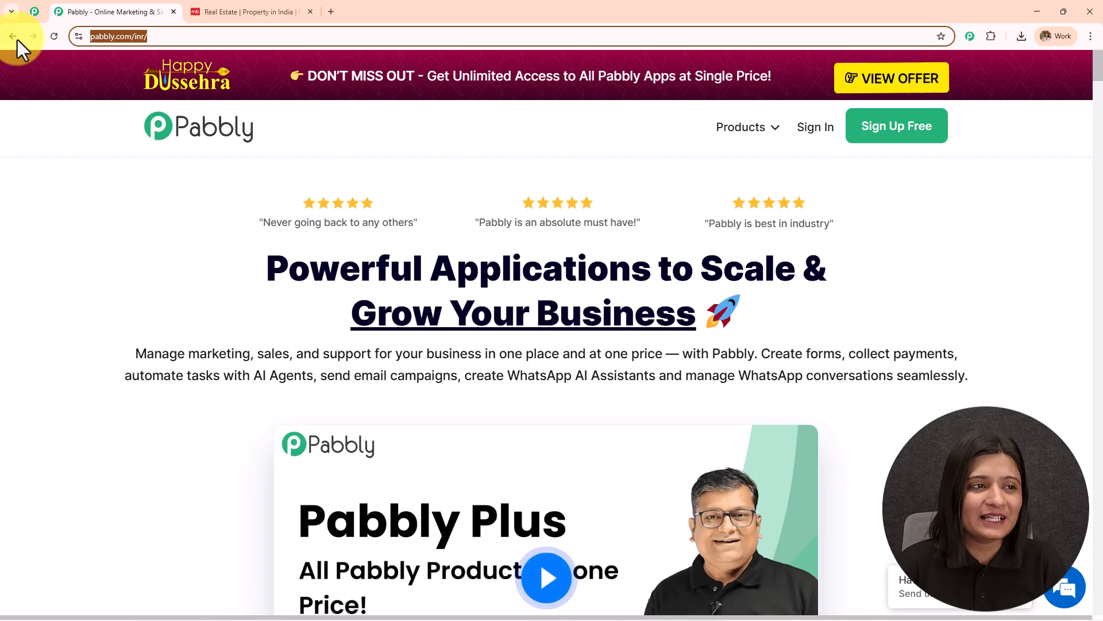
Look through the Pabbly Community page, including its membership benefits, tips and success story videos, customer reviews and footer.
click(35, 12)
scroll(117, 160, down, 10)
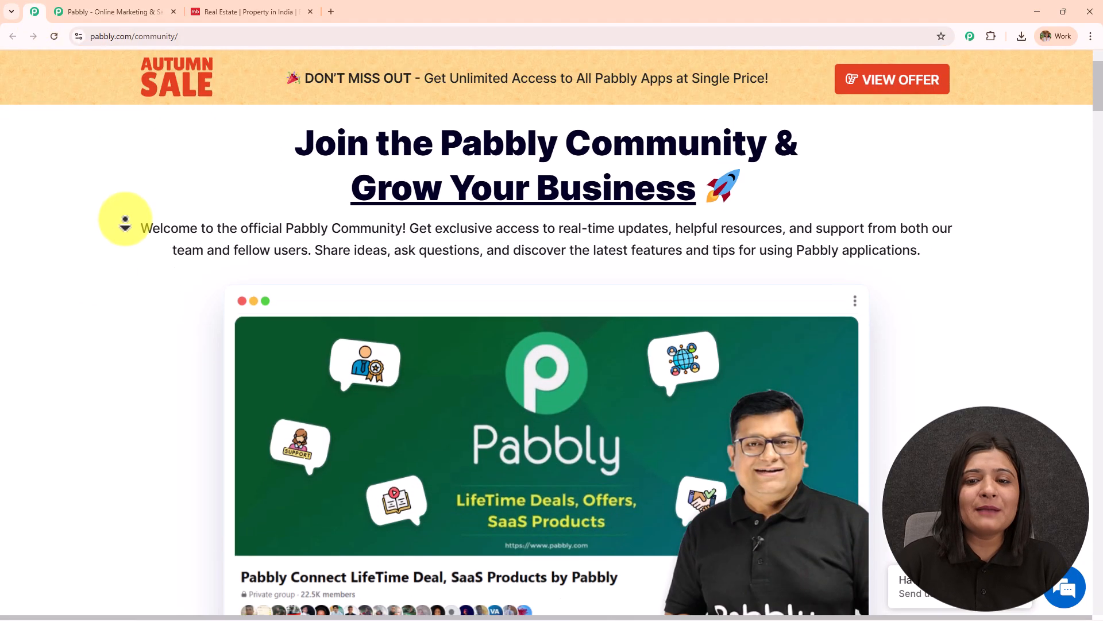
scroll(125, 222, down, 12)
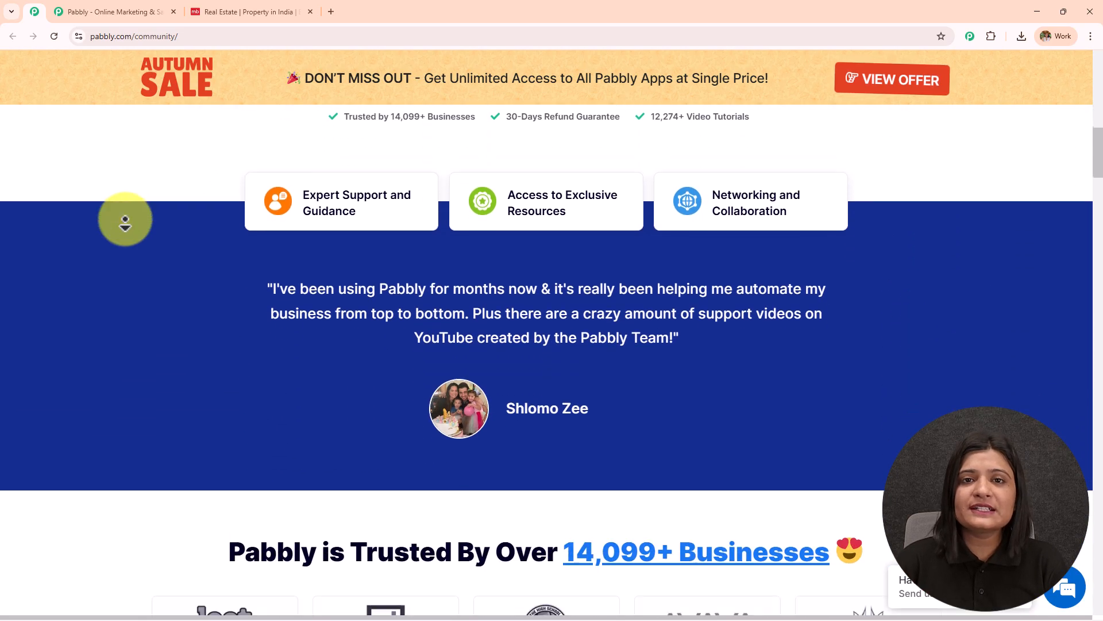
scroll(126, 221, down, 10)
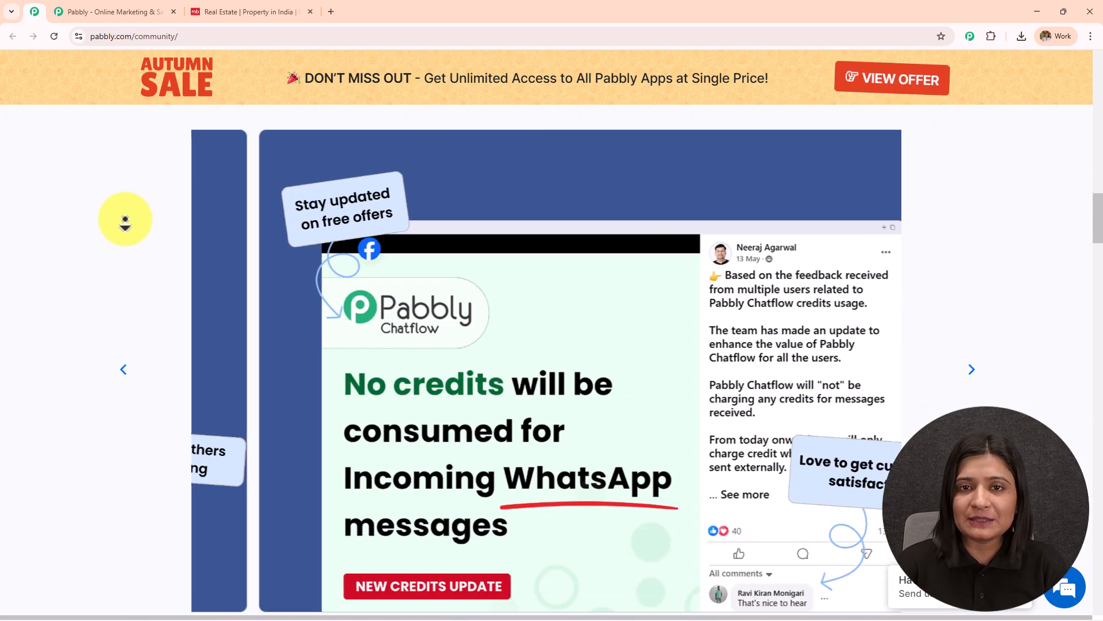
scroll(125, 221, down, 10)
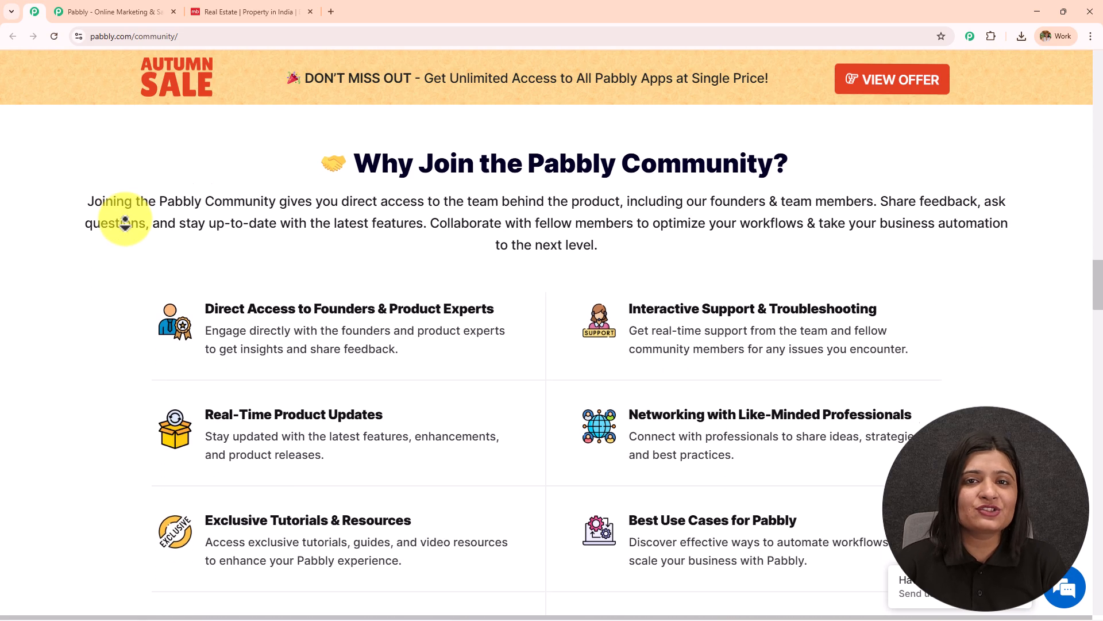
scroll(125, 221, down, 10)
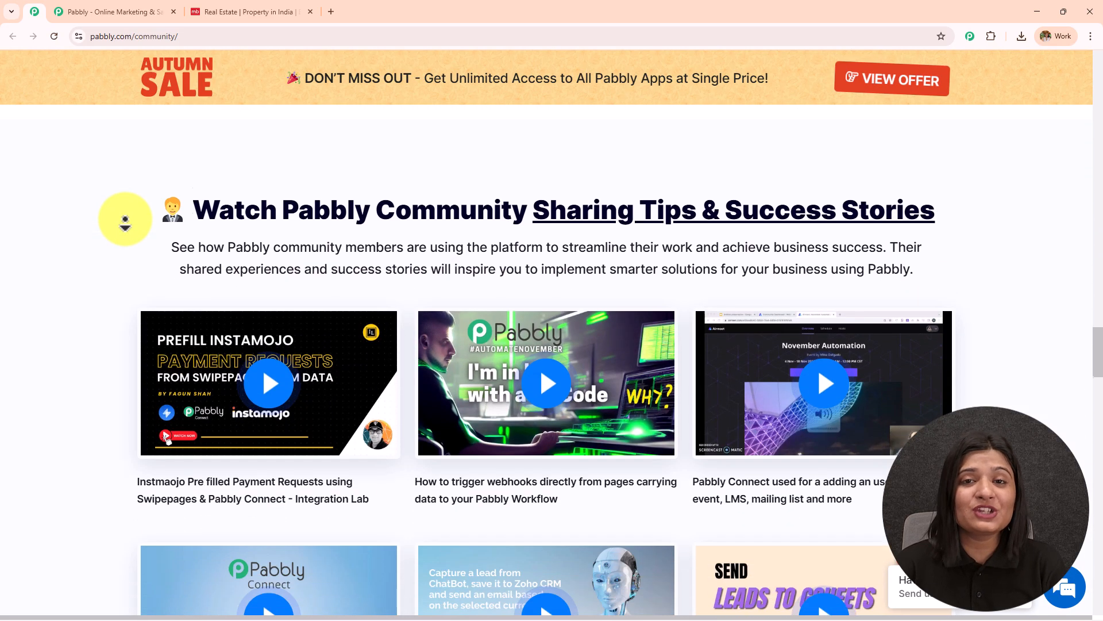
scroll(126, 222, down, 10)
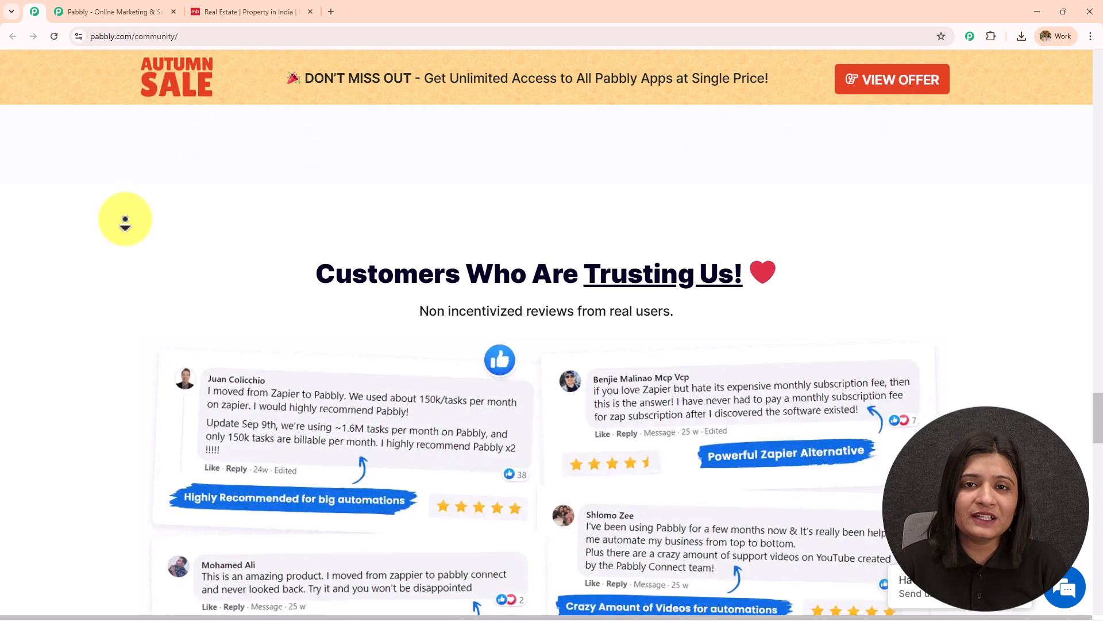
scroll(125, 221, down, 10)
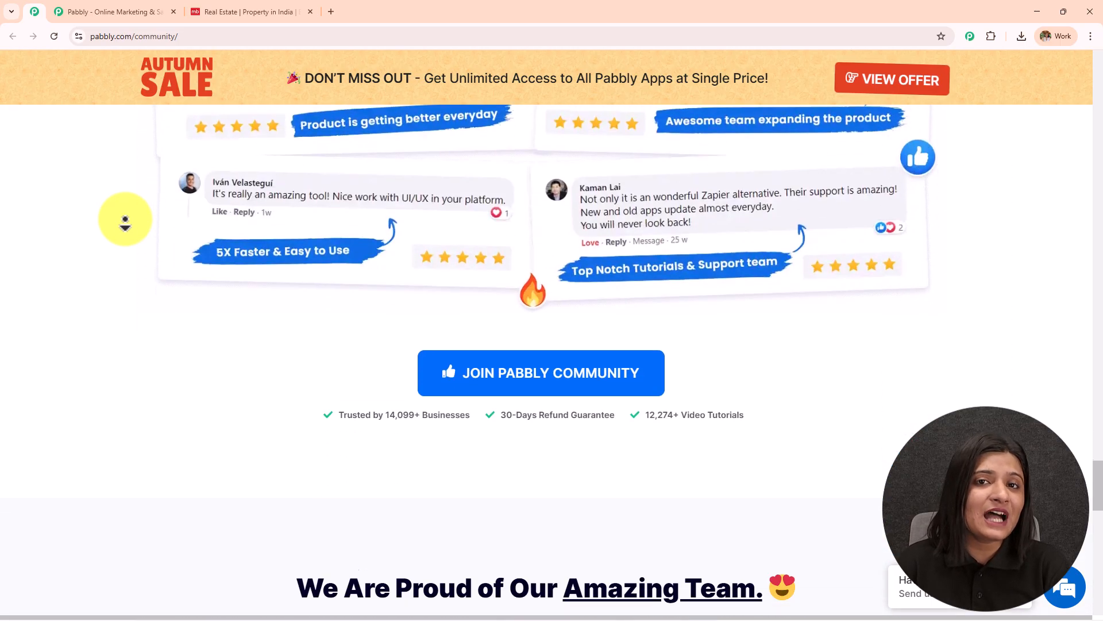
scroll(126, 221, down, 10)
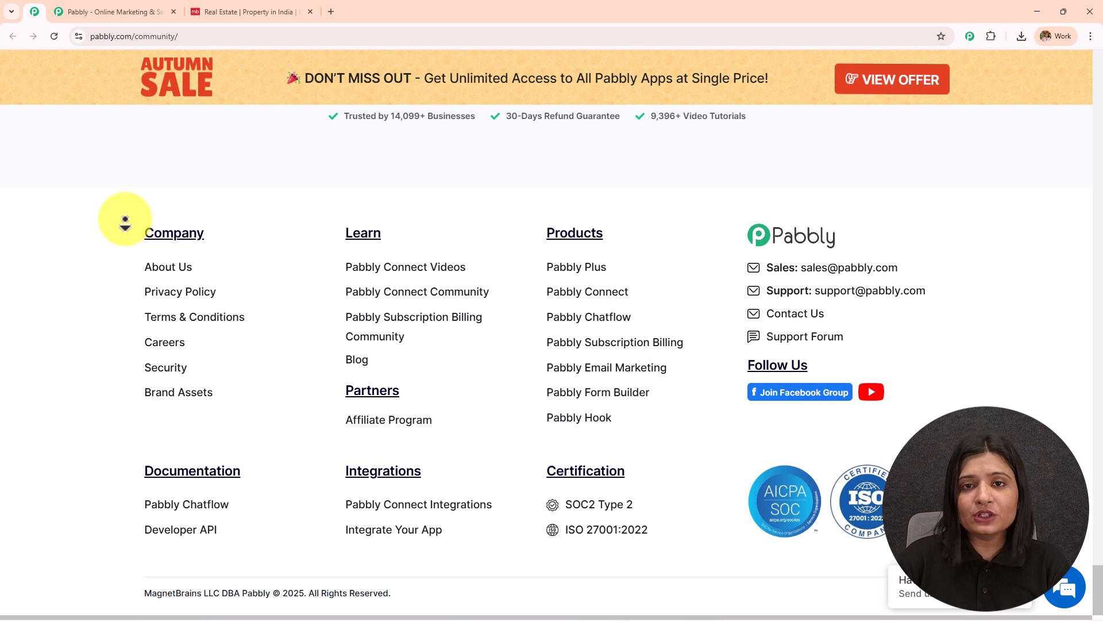
scroll(125, 221, up, 4)
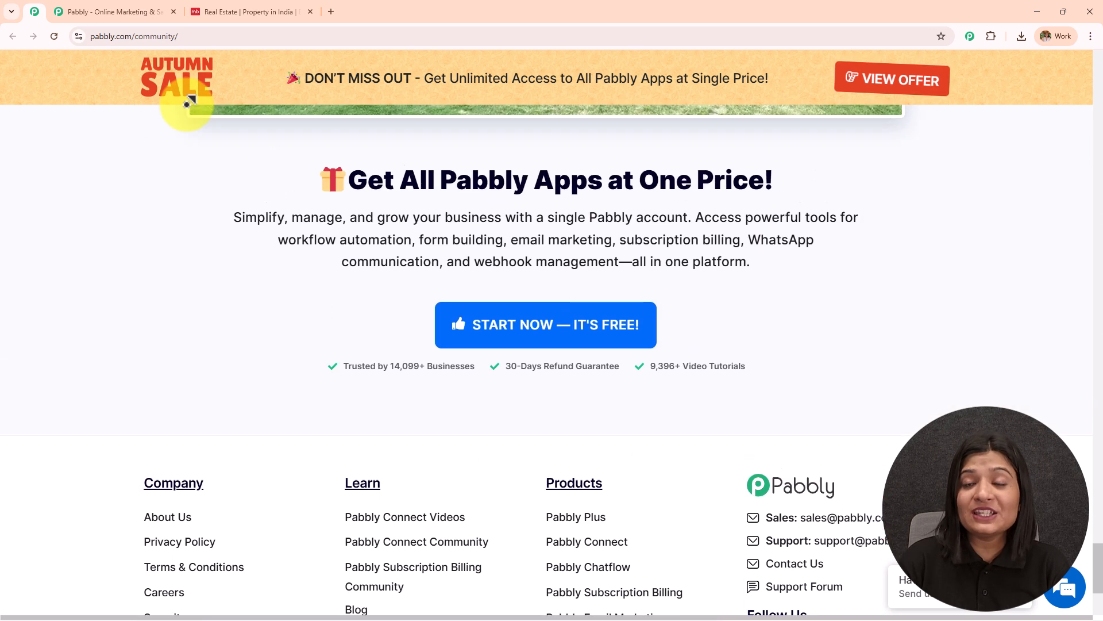
scroll(187, 102, up, 10)
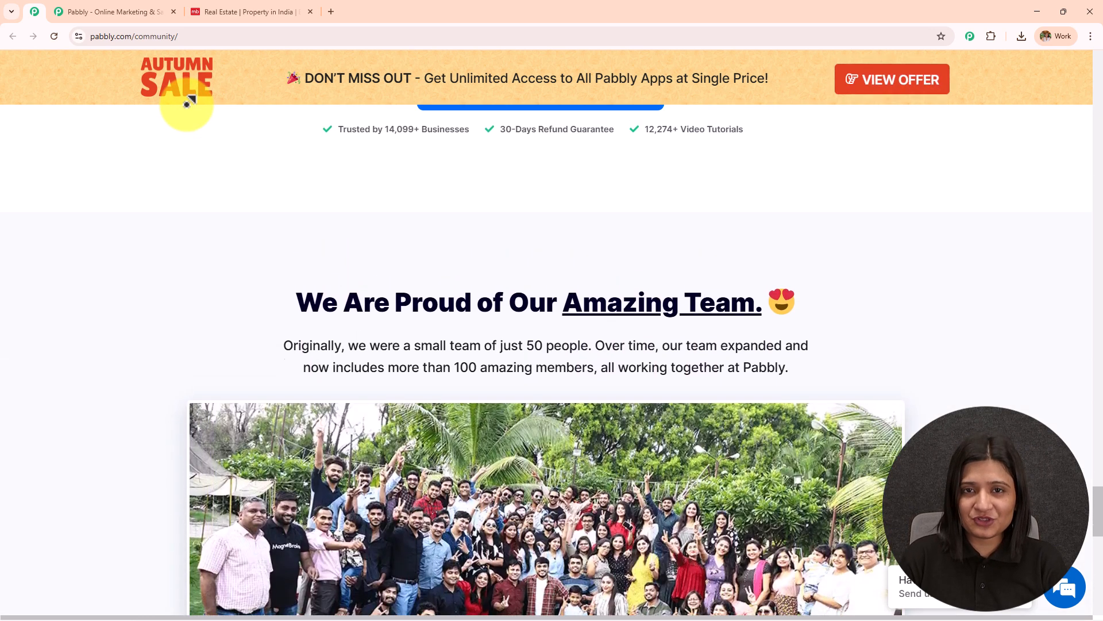
scroll(187, 102, up, 15)
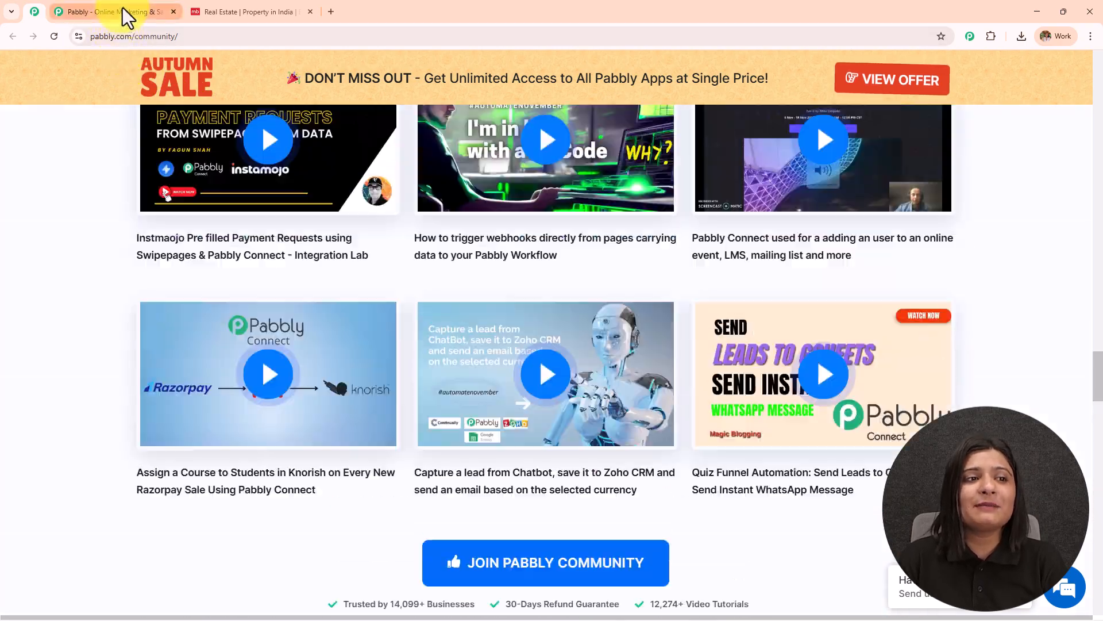
Return to the Pabbly home page, sign in to the account and open the Pabbly Connect application.
click(122, 8)
click(184, 36)
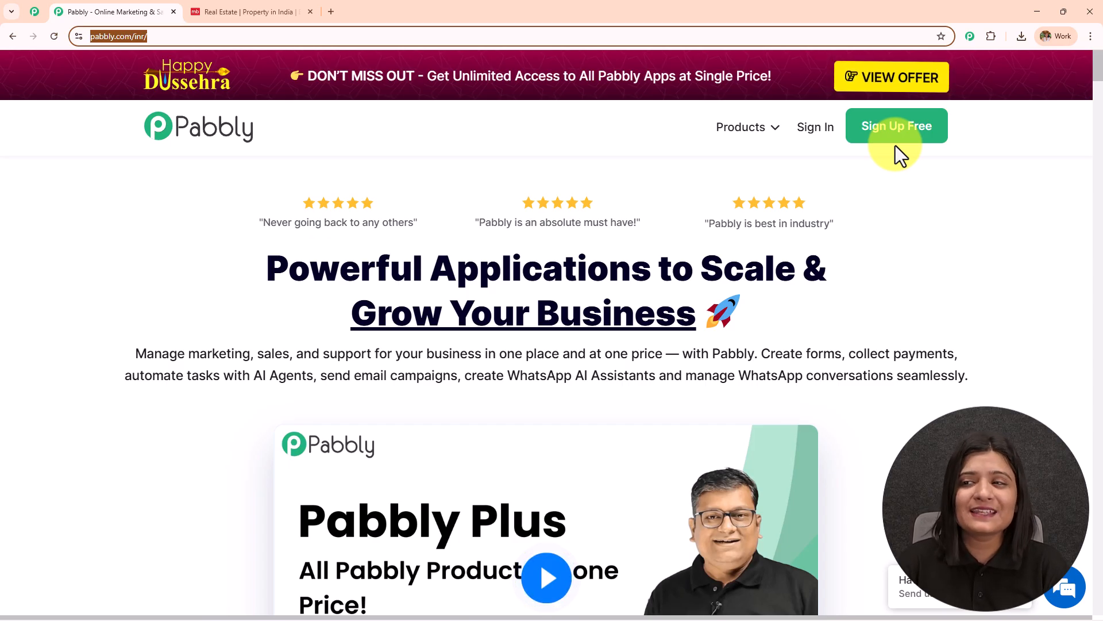
click(808, 135)
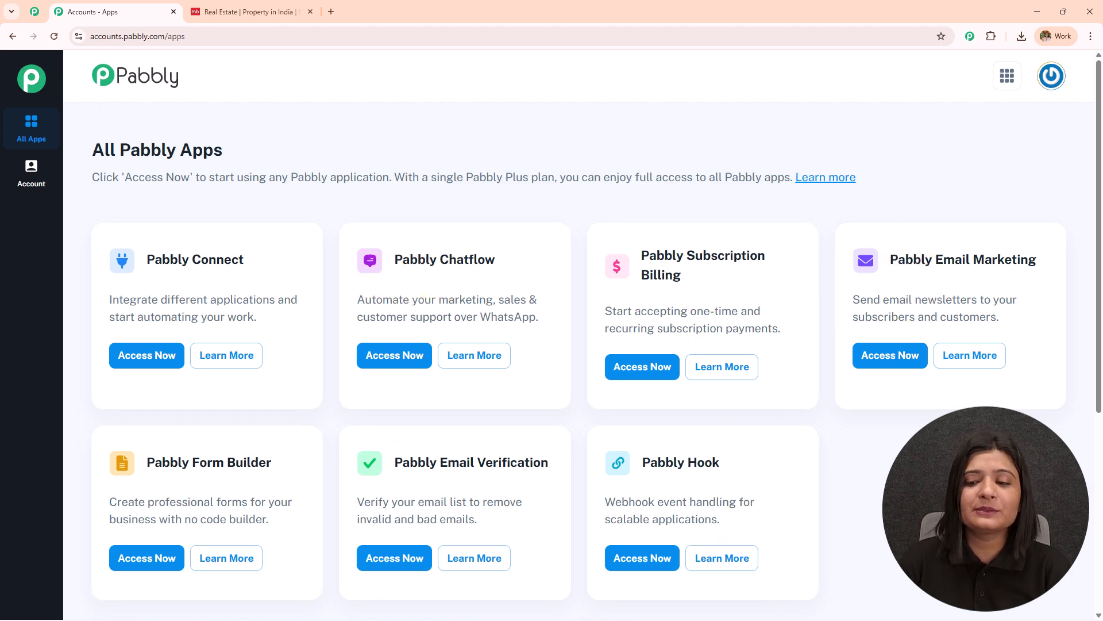
drag(146, 260, 243, 267)
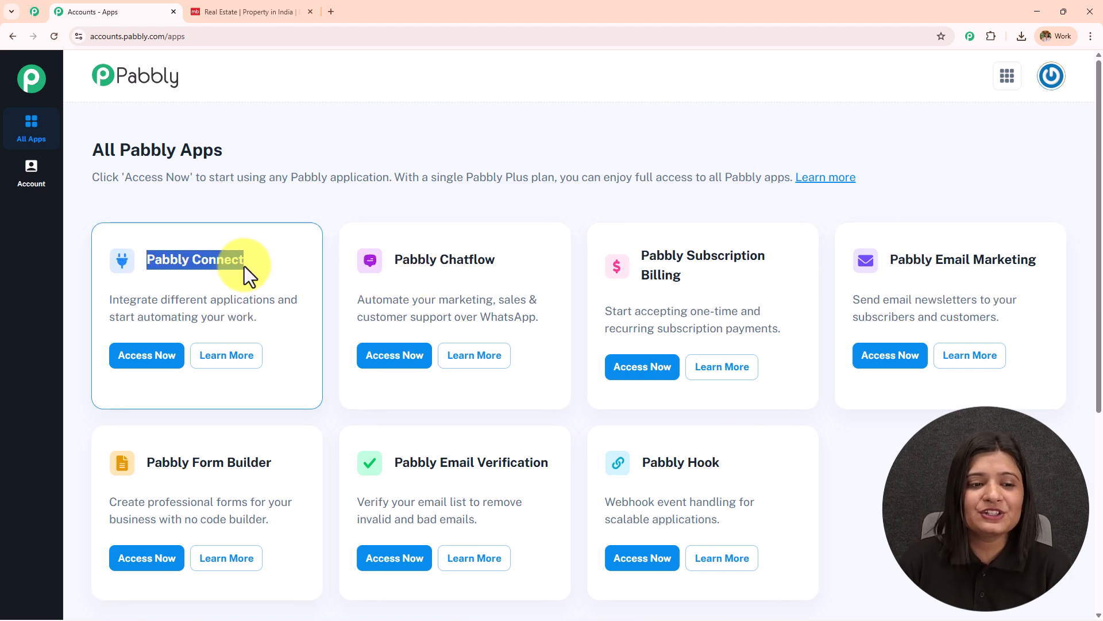
click(167, 348)
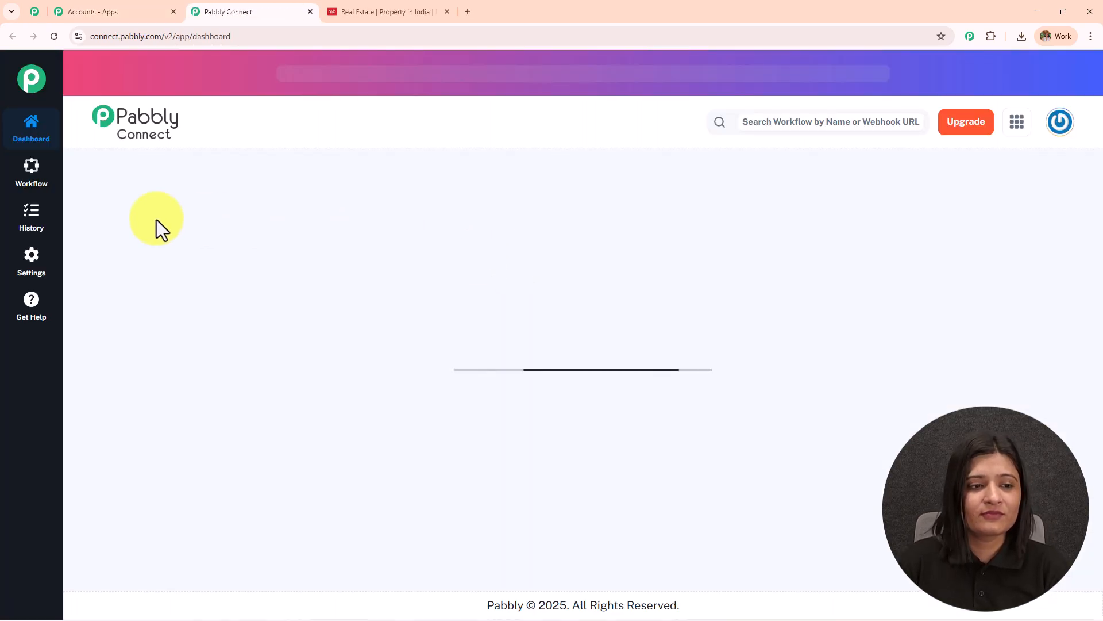
Look over the Pabbly Connect dashboard with its folders and workflow list, and view the folder creation form without creating one.
drag(101, 201, 350, 178)
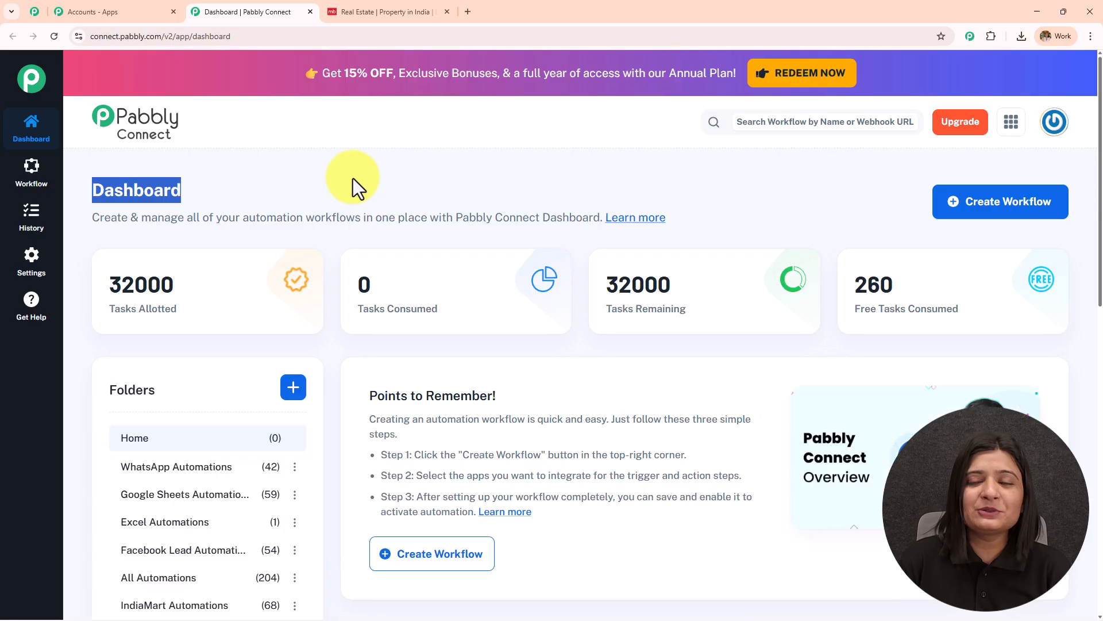
scroll(525, 233, down, 10)
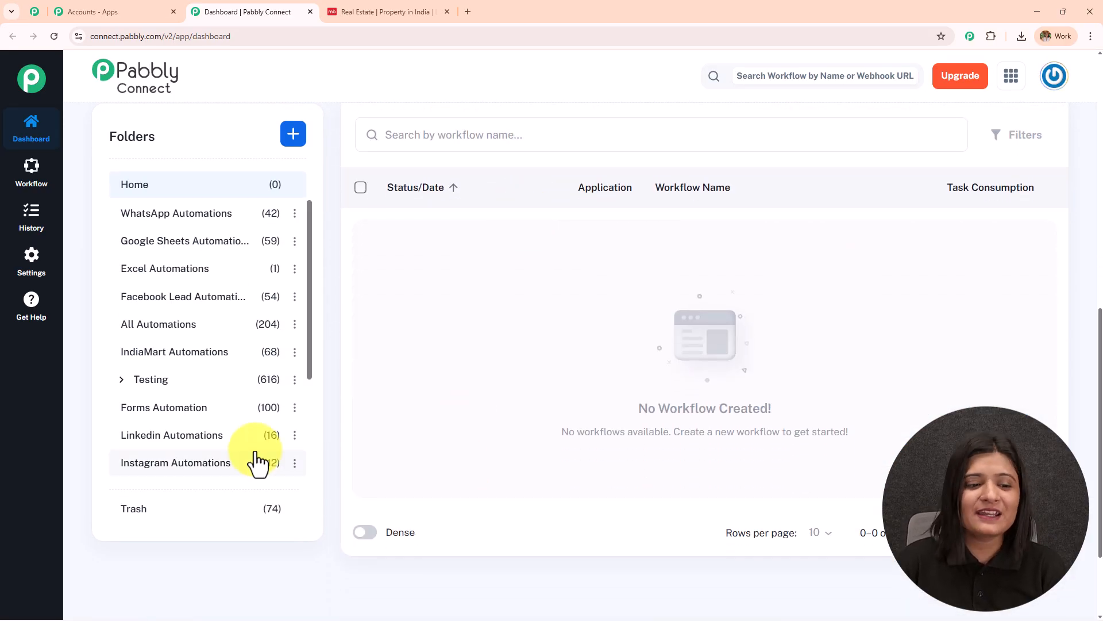
scroll(259, 460, up, 10)
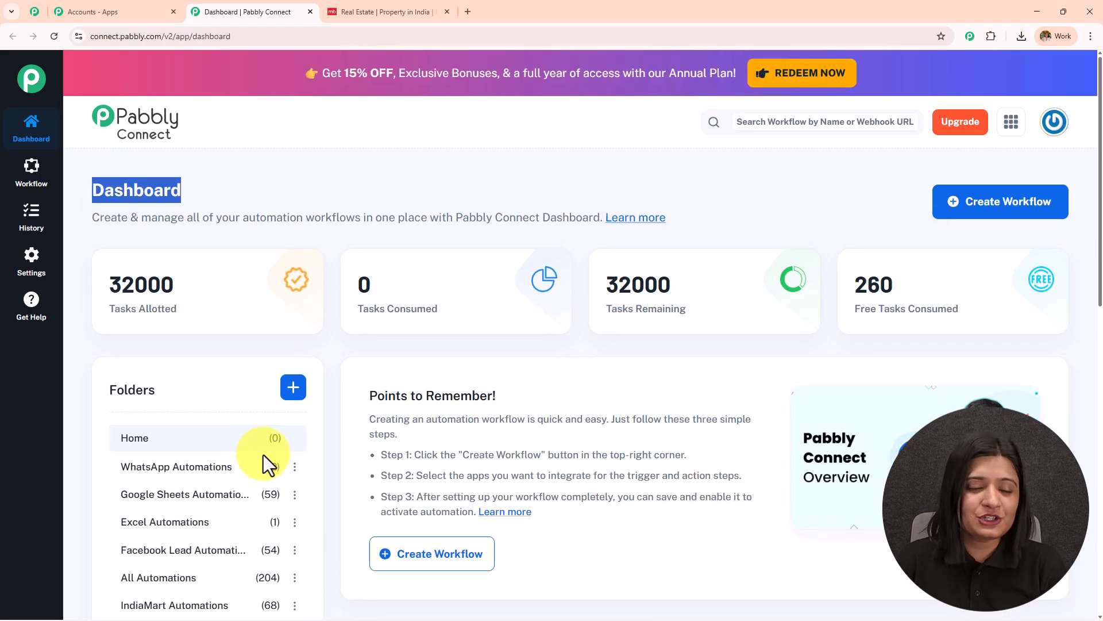
click(292, 391)
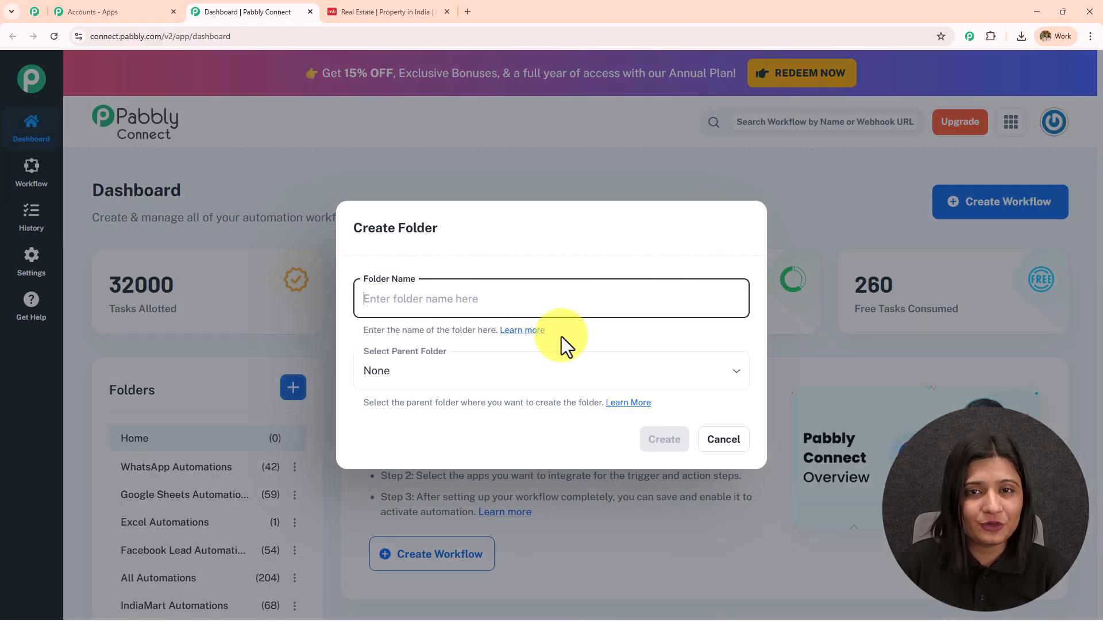
click(724, 441)
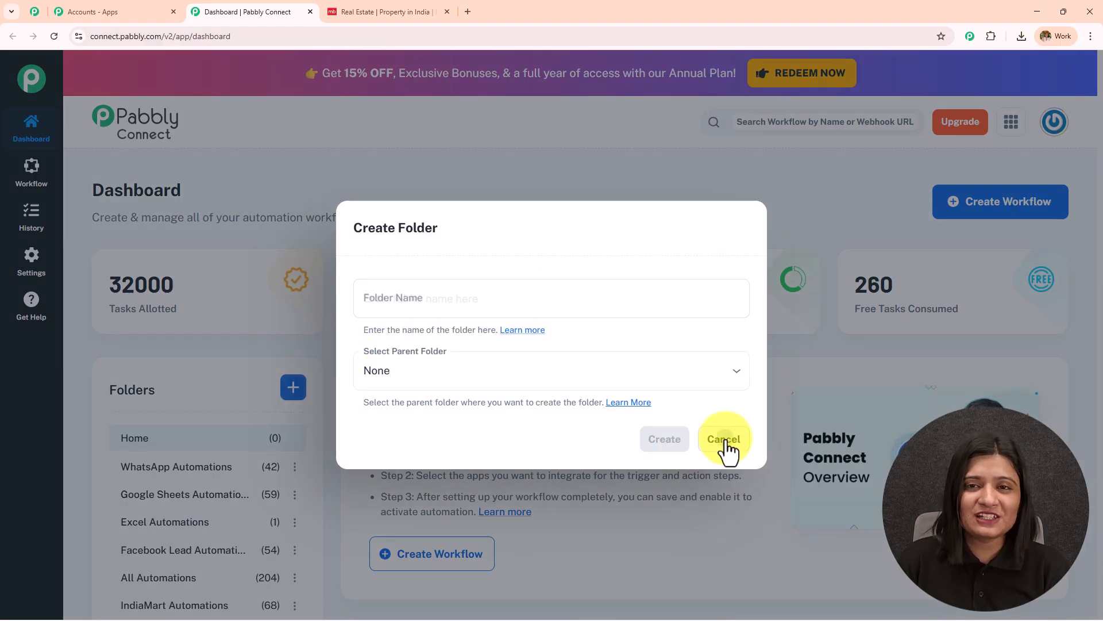
Start a workflow in the New (Beta) builder and name it "Send MagicBricks Leads to Gmail Automatically Using Pabbly".
click(999, 202)
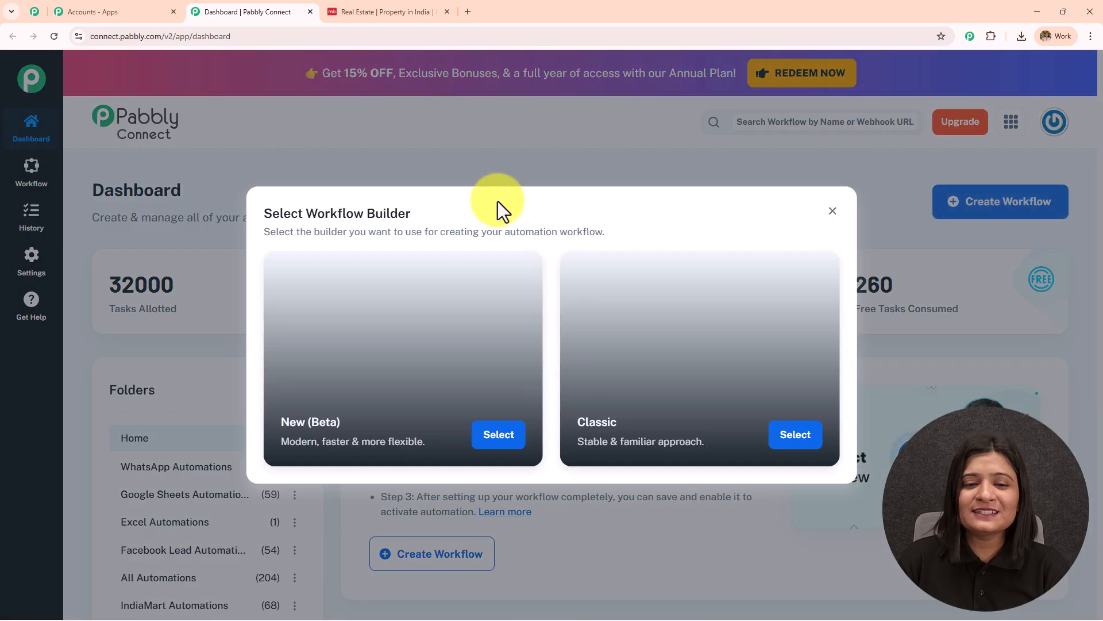
drag(306, 213, 494, 215)
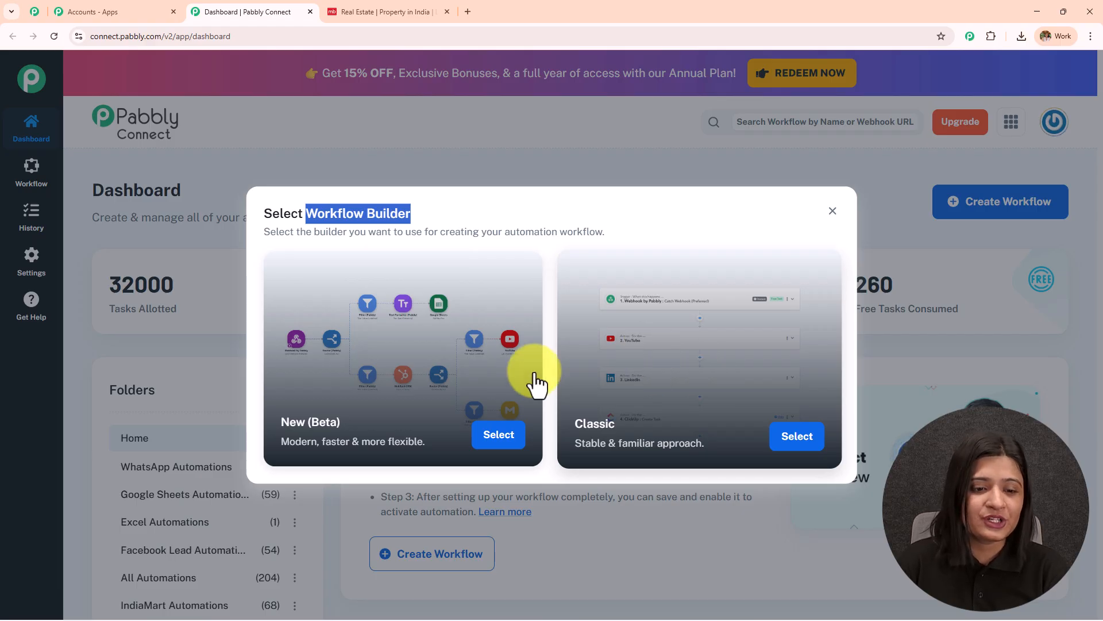
click(495, 441)
key(ctrl+a)
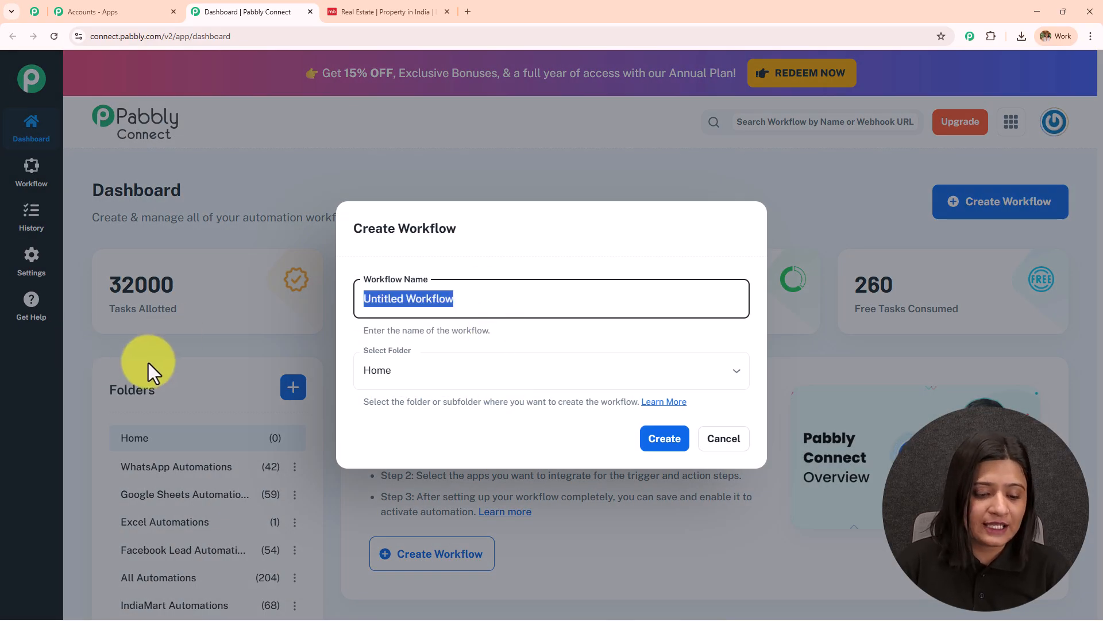
text(Send MagicBricks Leads to Gmail Automatically Using Pabbly)
key(ctrl+a)
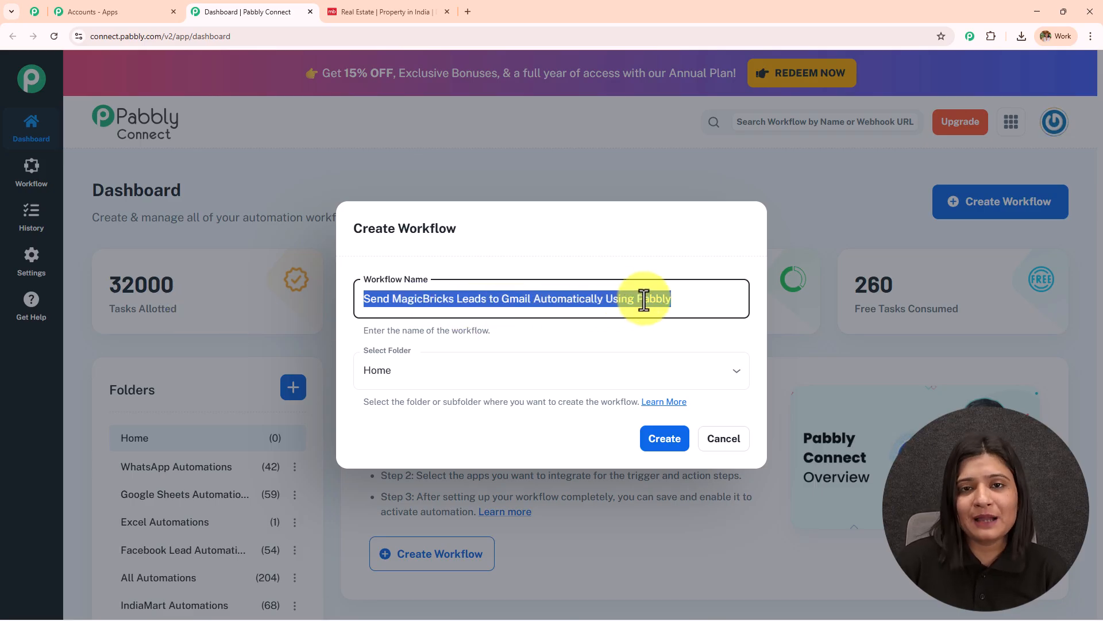
Choose the All Automations folder for the new workflow and create it.
click(460, 373)
scroll(483, 227, down, 5)
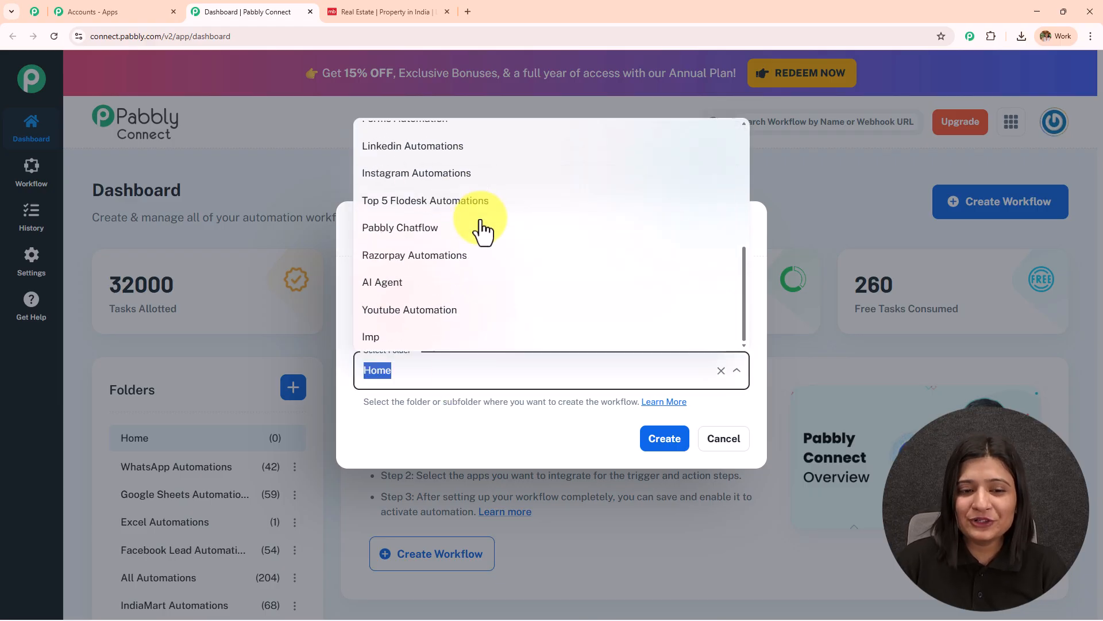
scroll(482, 226, up, 5)
scroll(483, 226, down, 5)
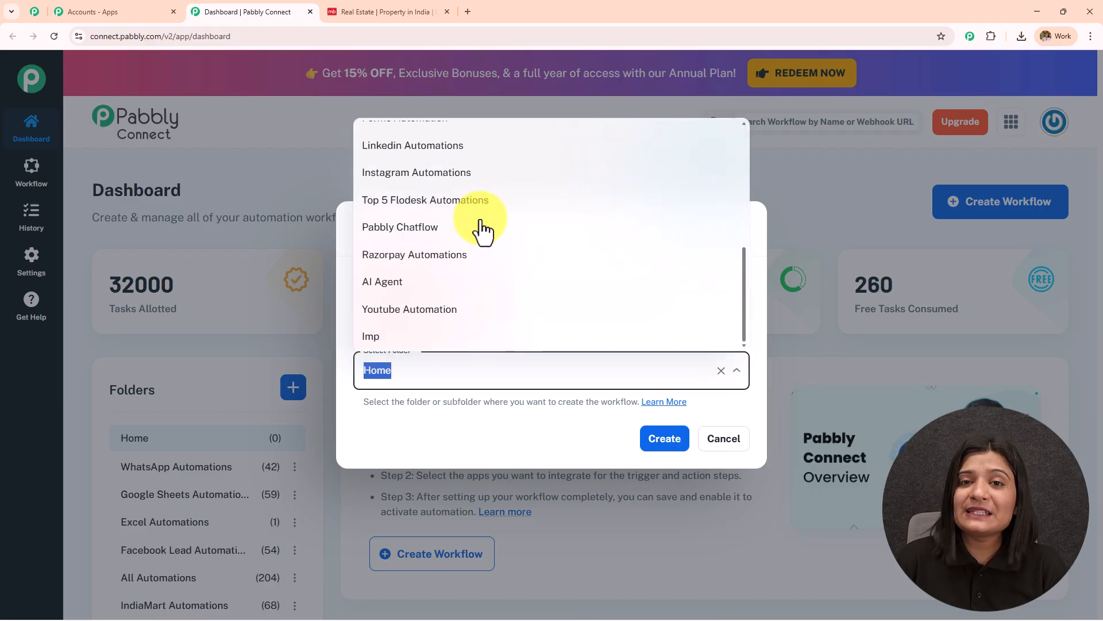
scroll(483, 226, up, 5)
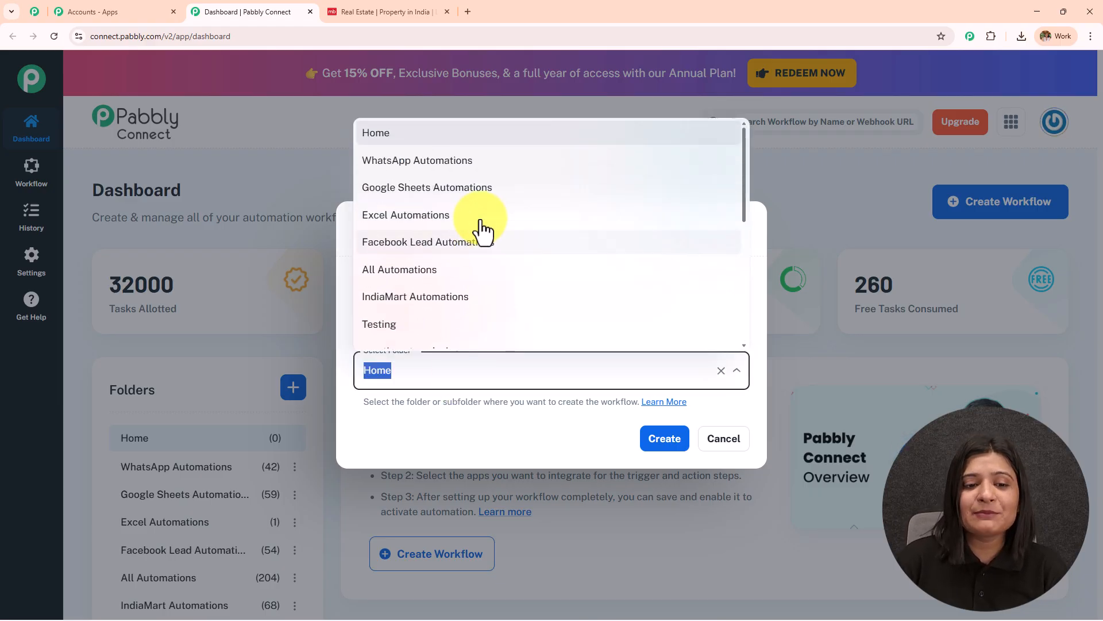
click(457, 280)
click(676, 440)
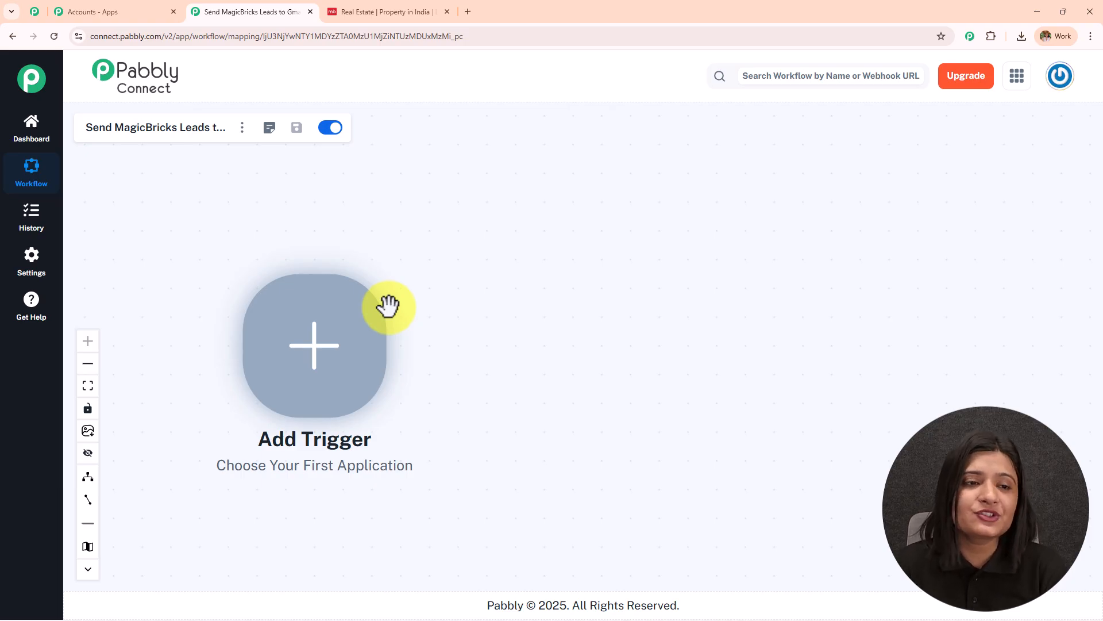
View the MagicBricks website, return to the workflow and choose Magicbricks as its trigger app.
click(361, 6)
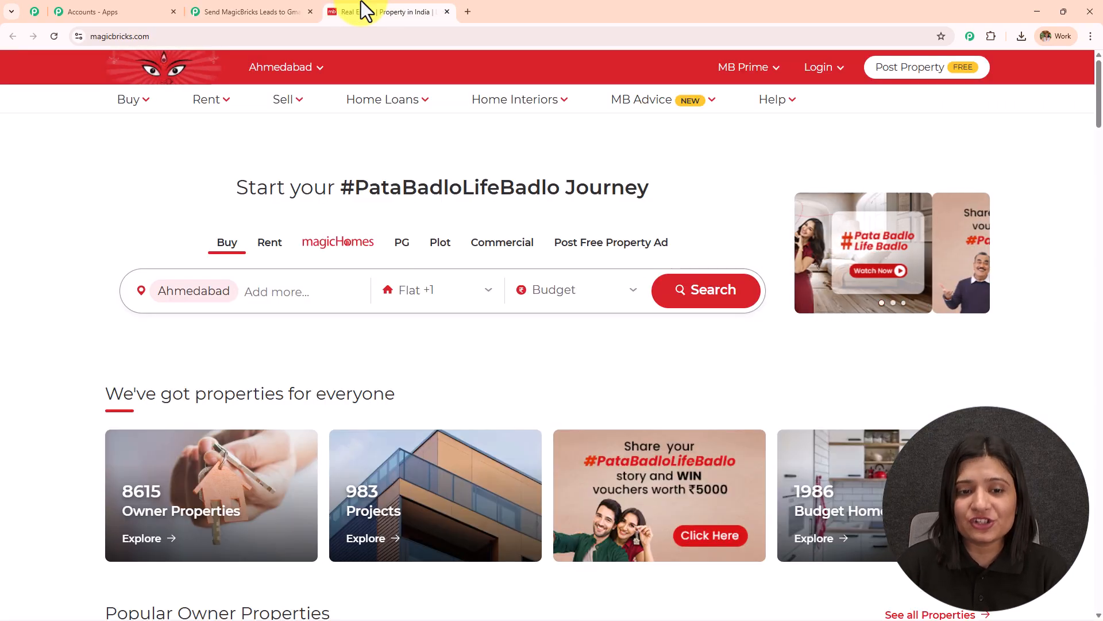
click(262, 7)
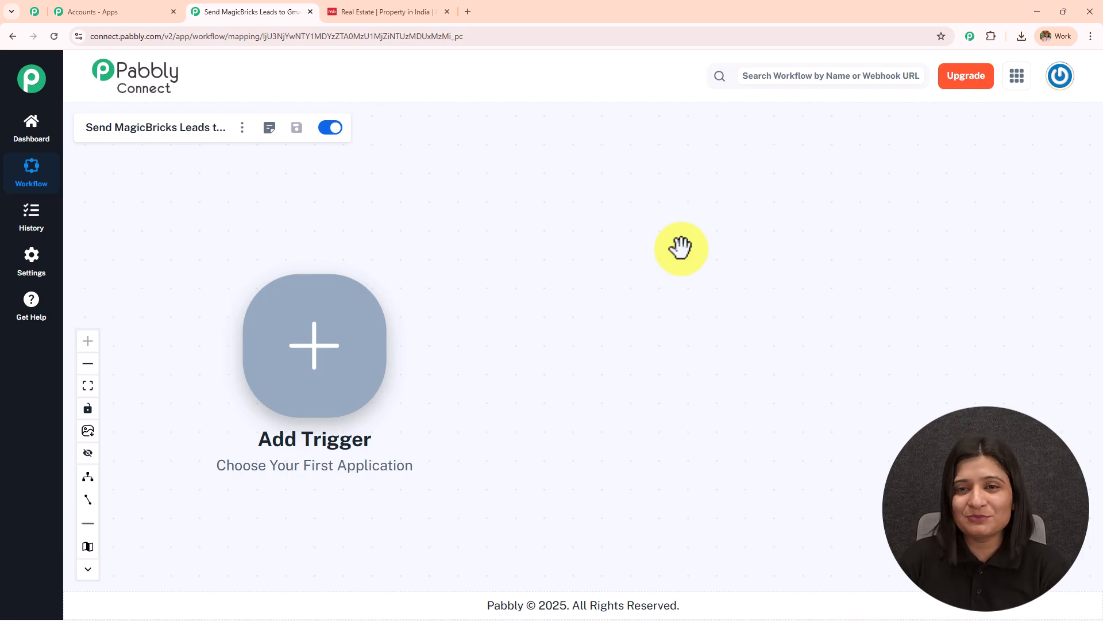
click(366, 352)
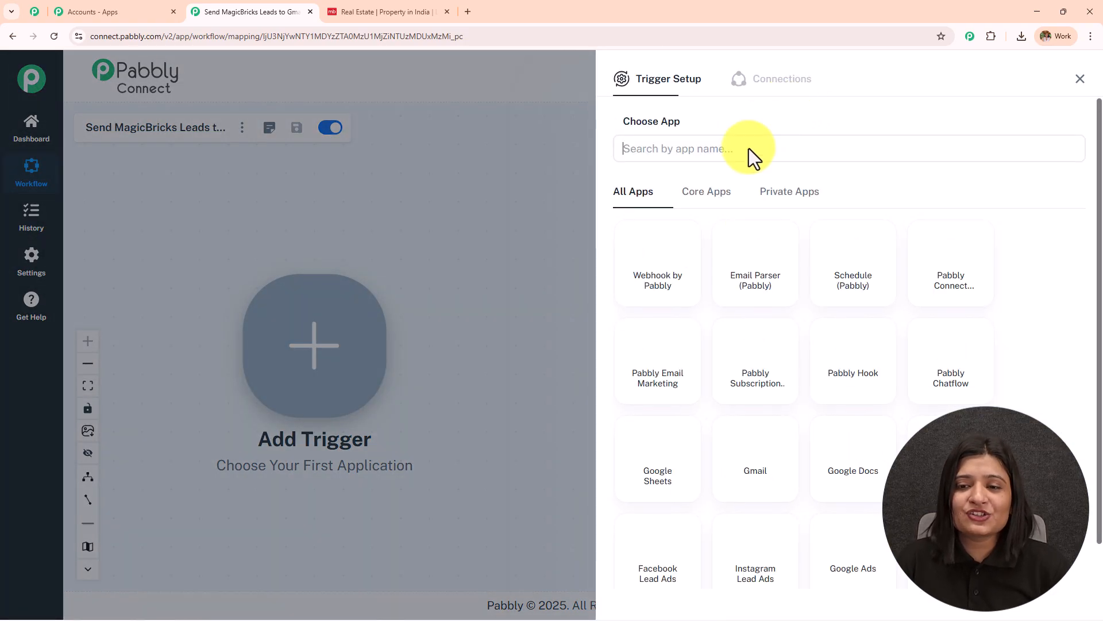
text(Magi)
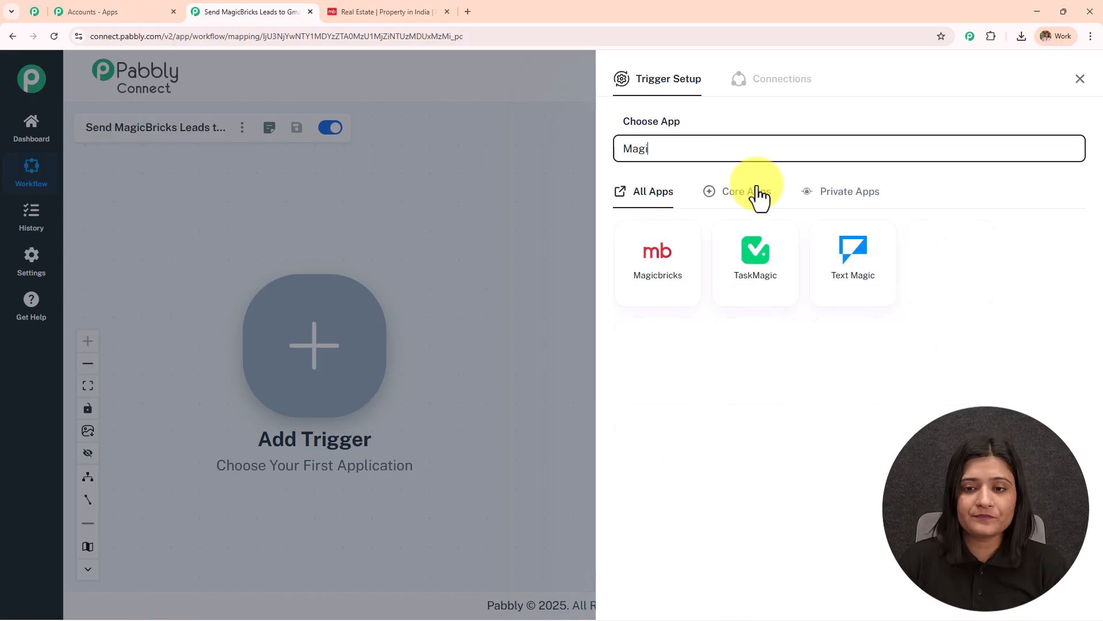
click(683, 288)
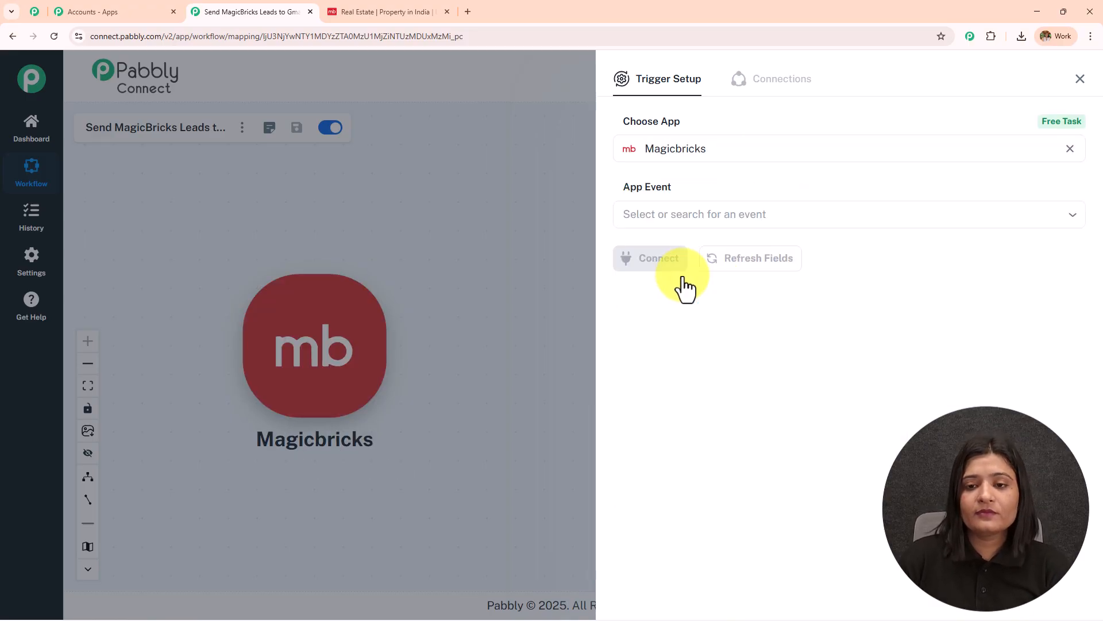
Set the Magicbricks trigger event to New Leads, connect it and review the setup instructions below the webhook URL.
click(704, 219)
click(717, 271)
click(645, 270)
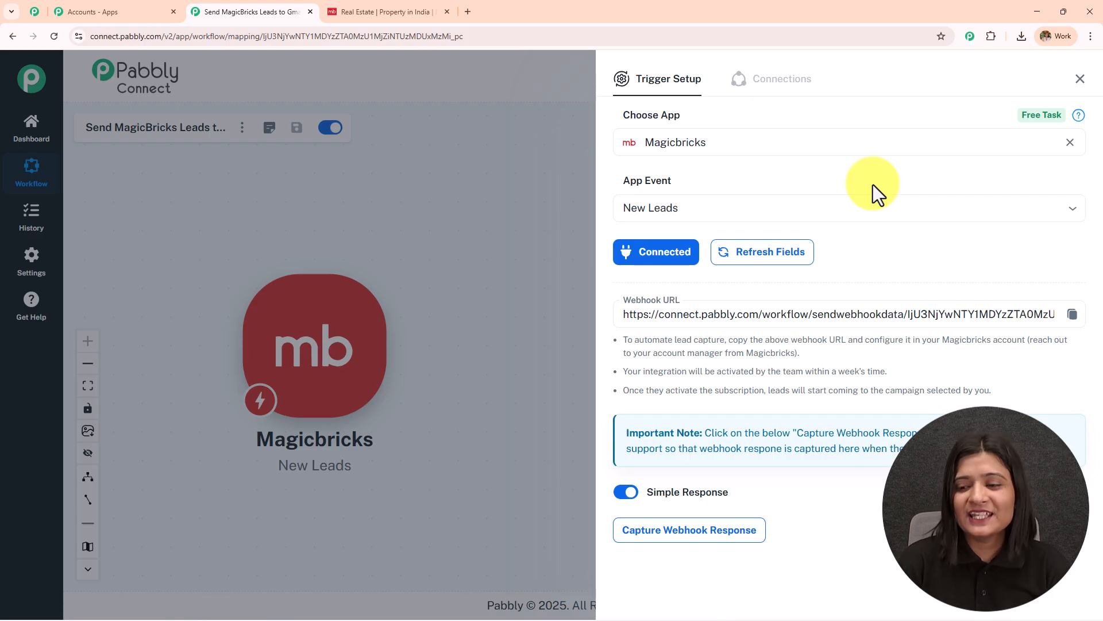
drag(625, 339, 827, 395)
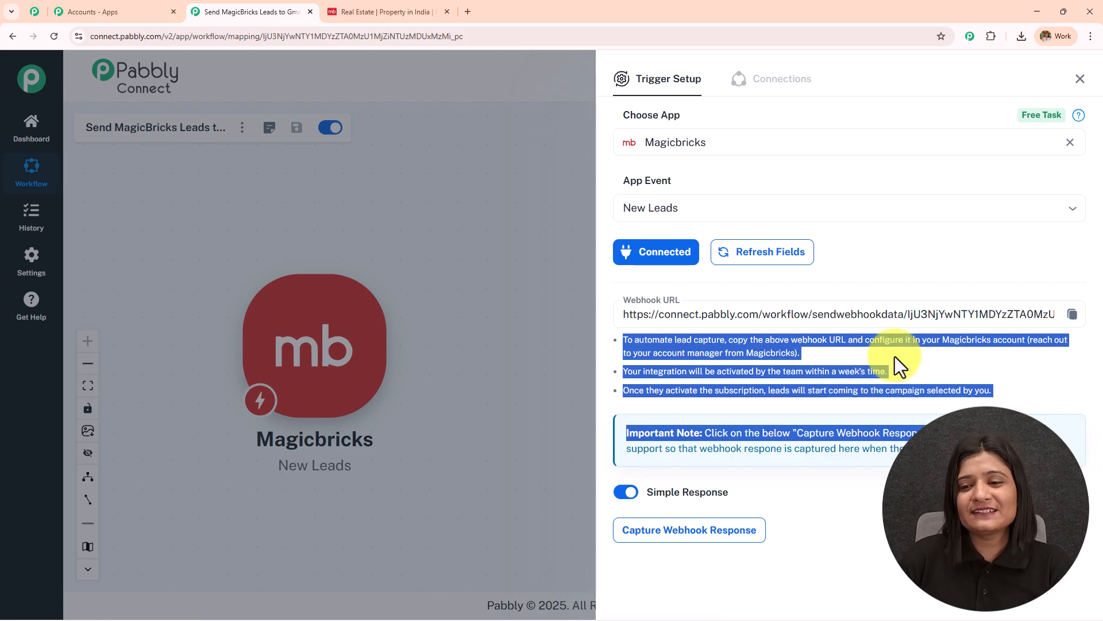
Start capturing the webhook response for the Magicbricks New Leads trigger.
click(880, 277)
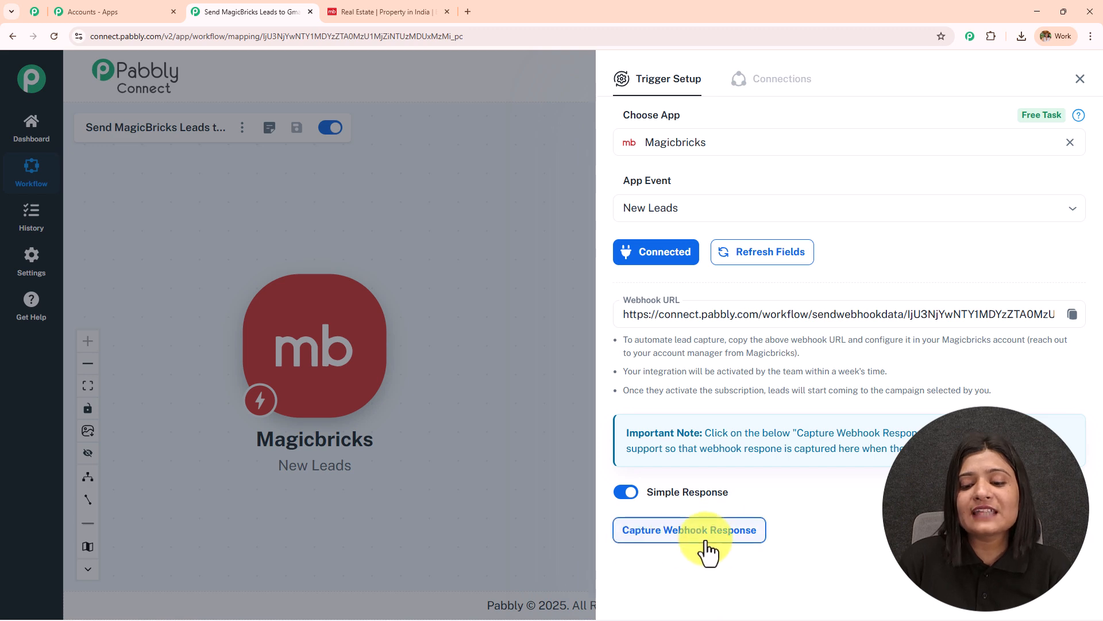
click(678, 543)
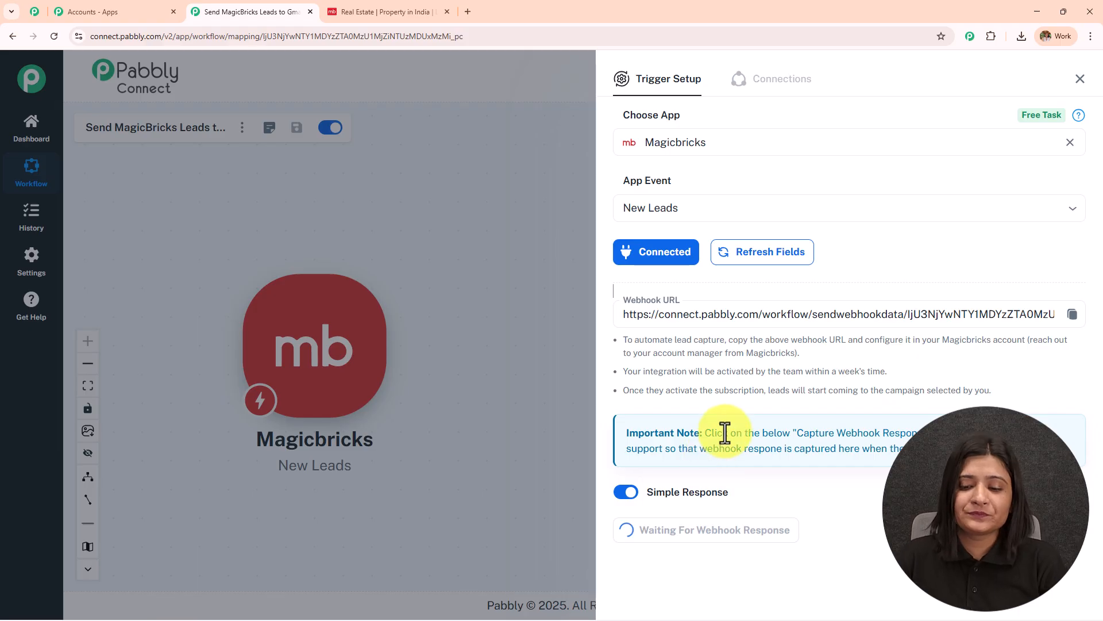
scroll(807, 365, down, 5)
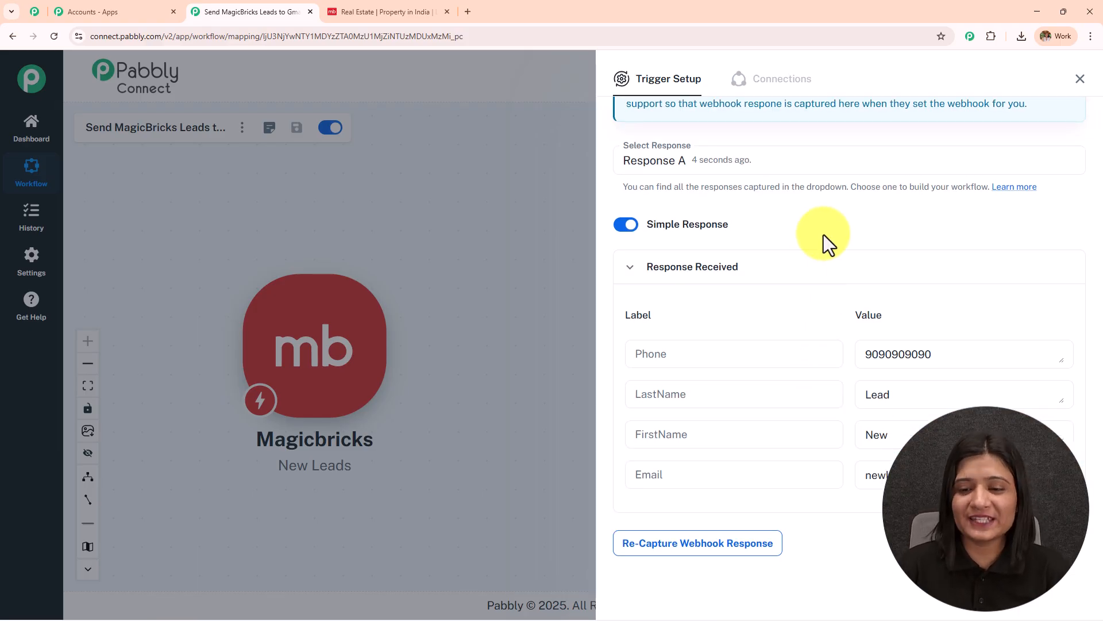
Review the captured lead's phone, first name, last name and email against the webhook setup, and close the trigger setup.
drag(982, 357, 623, 377)
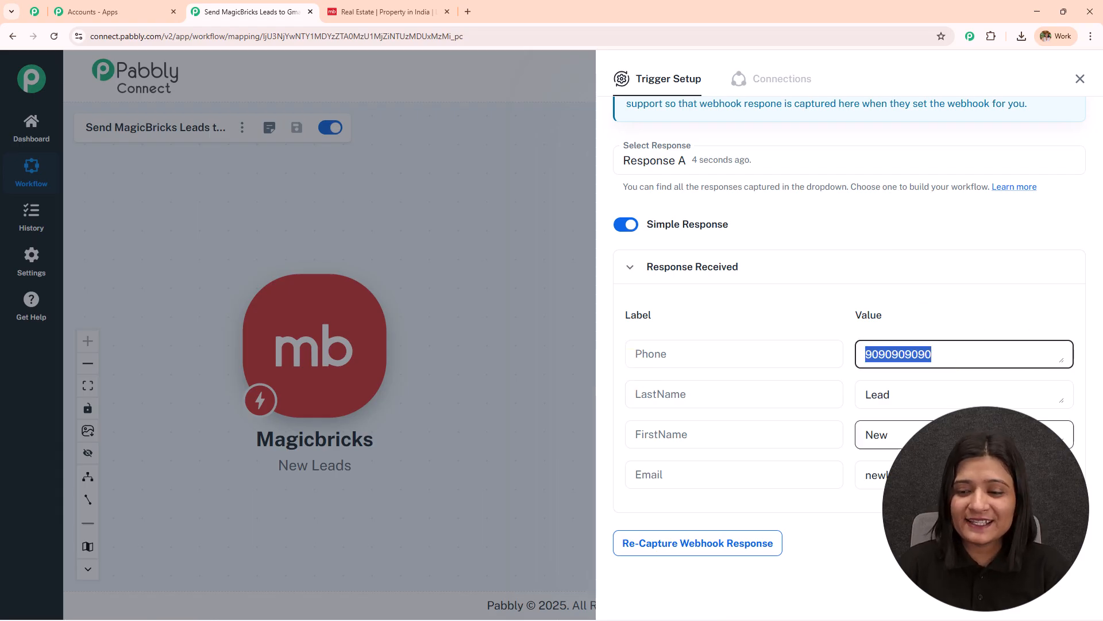
drag(971, 435, 741, 436)
drag(971, 394, 687, 424)
drag(971, 474, 697, 520)
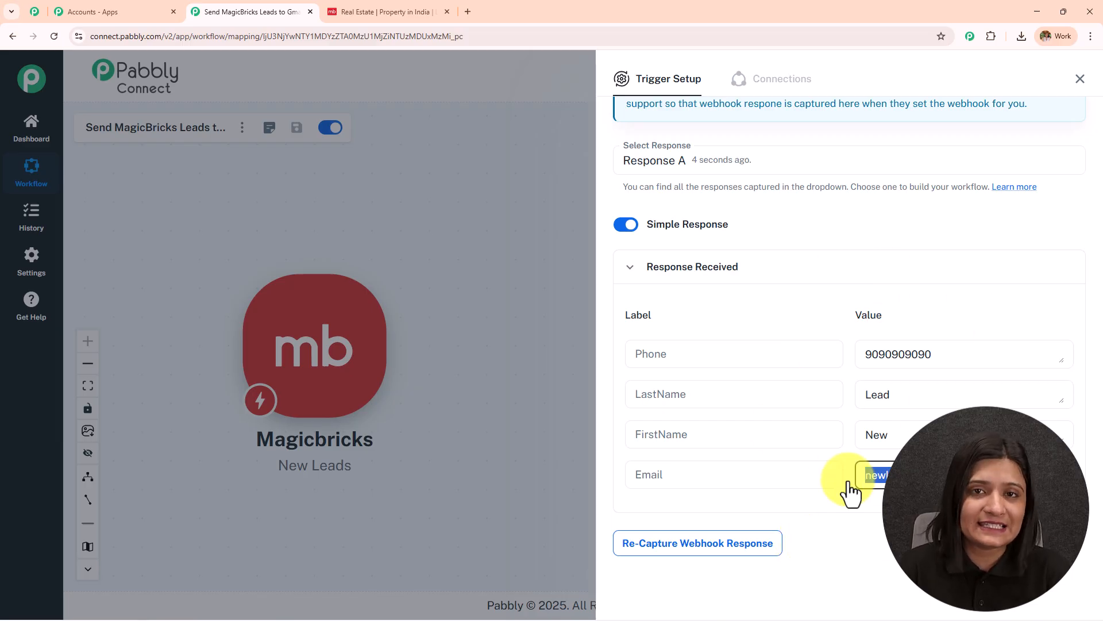
scroll(837, 291, up, 6)
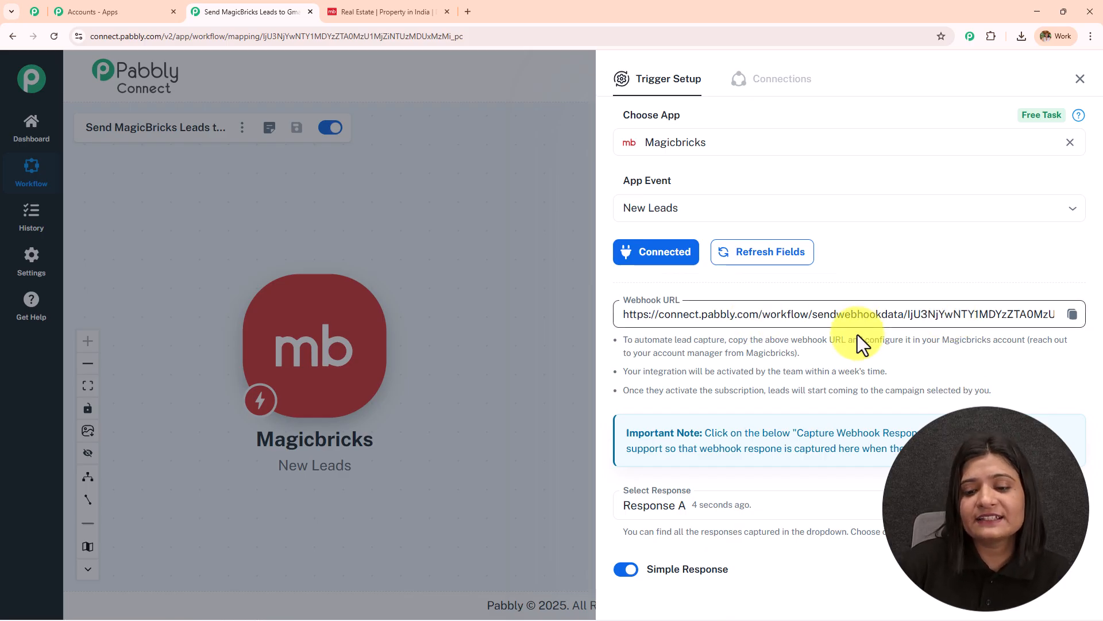
scroll(857, 329, down, 5)
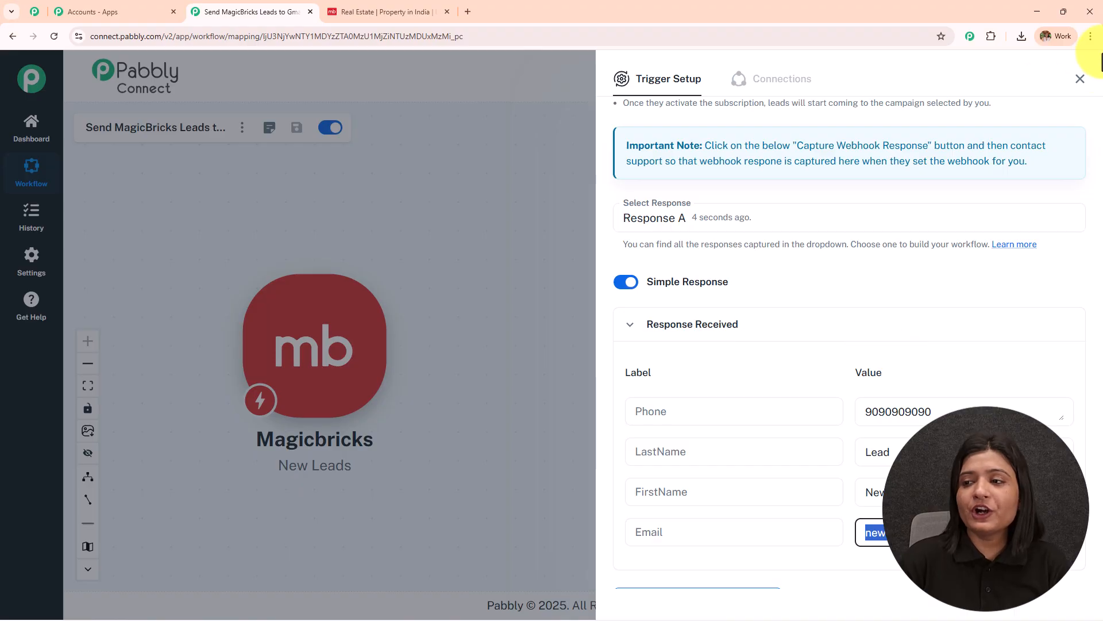
click(1080, 78)
Add a Gmail action after the Magicbricks trigger with the Send Email event.
mouse_move(361, 368)
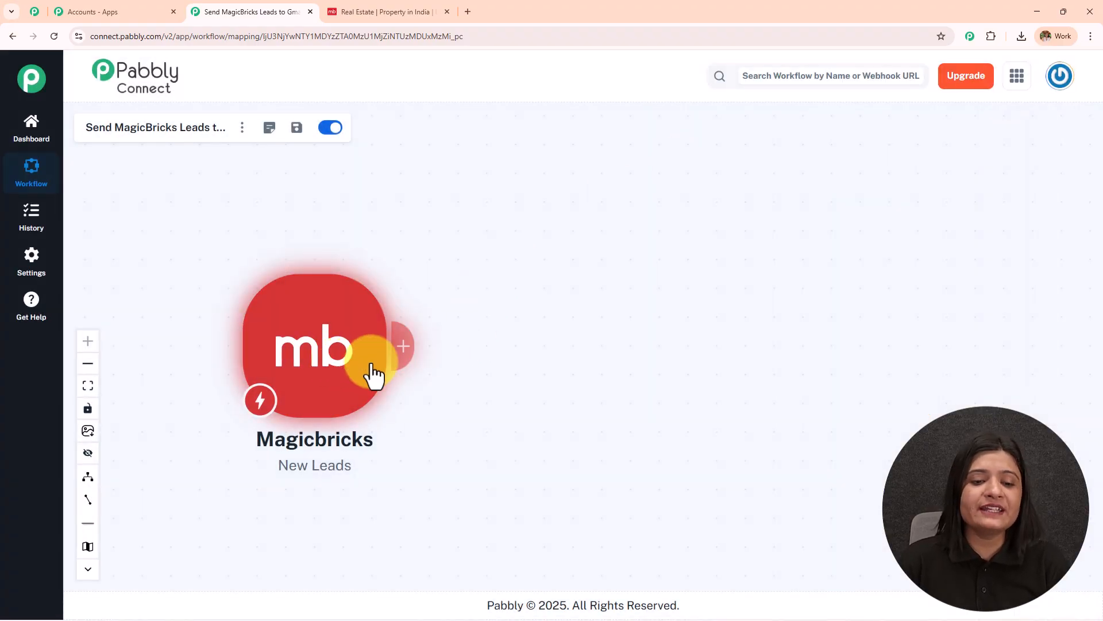
click(404, 362)
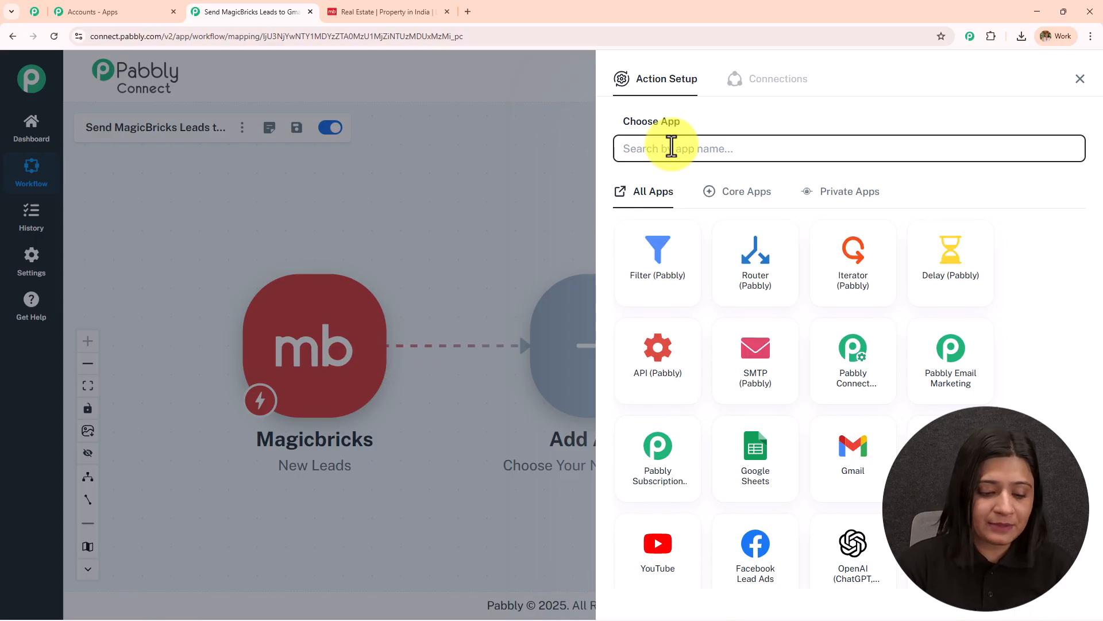
text(Gmail)
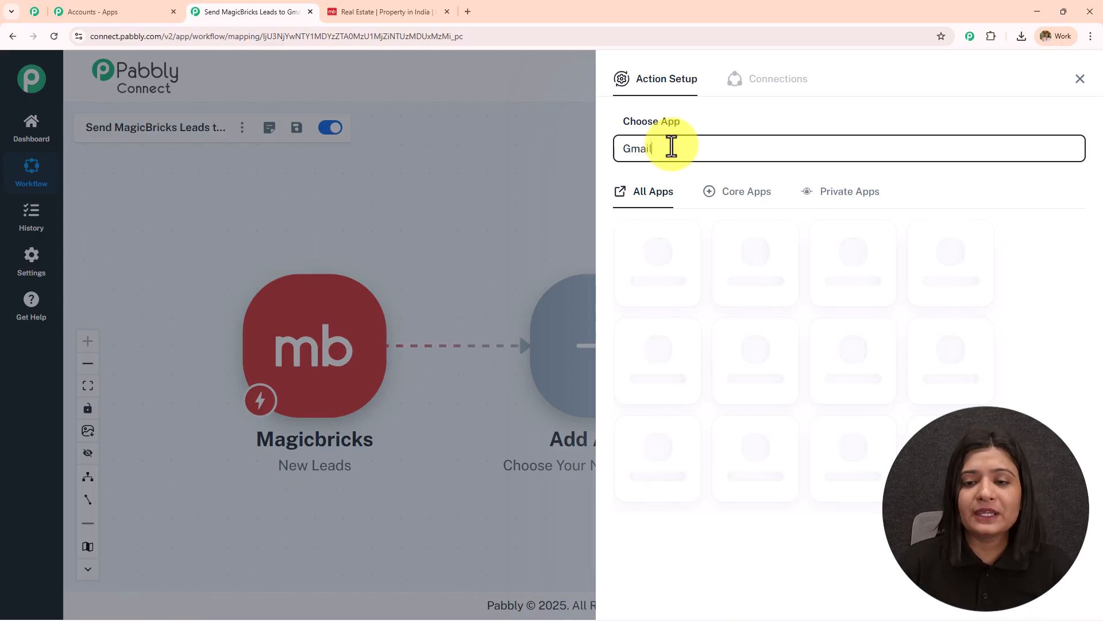
click(752, 266)
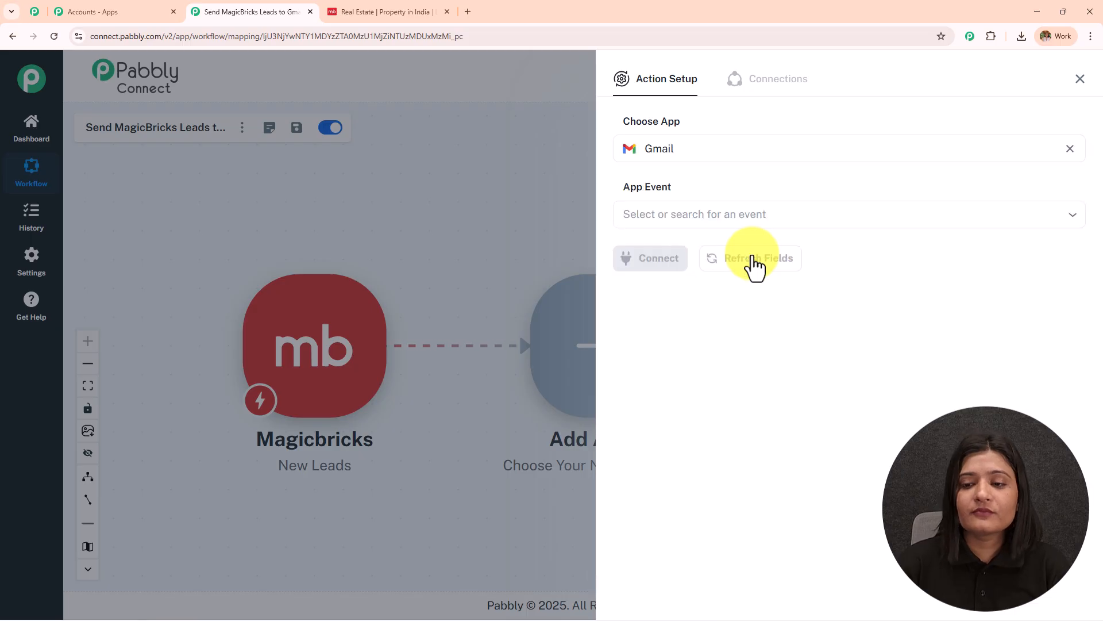
click(764, 219)
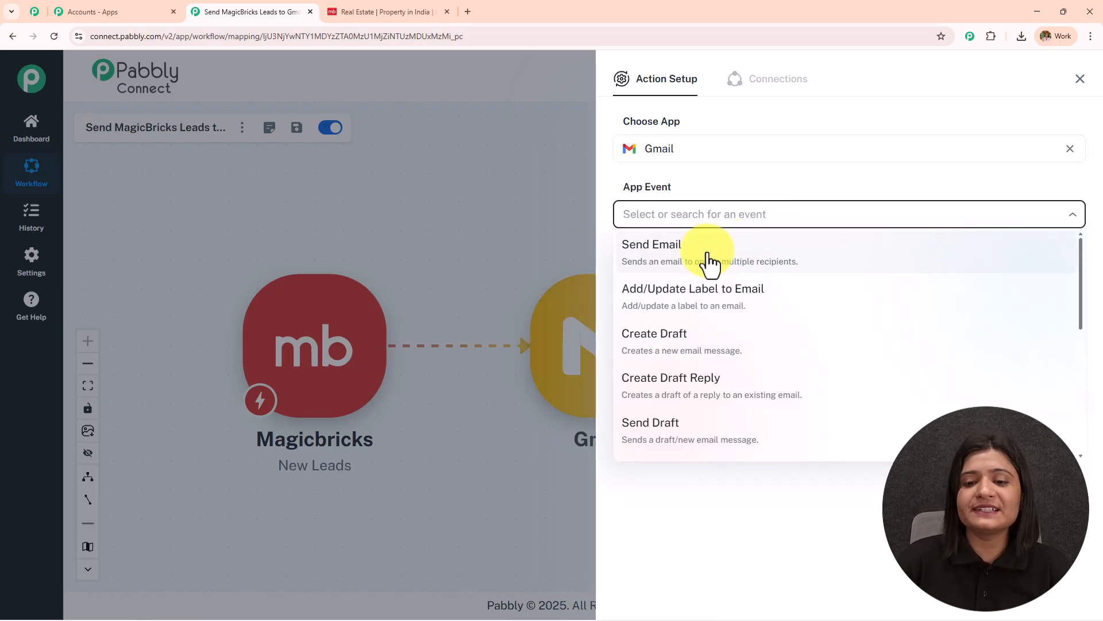
click(709, 252)
Connect Gmail through a new connection, signing in with the Google account and allowing Pabbly Connect the requested access.
click(662, 261)
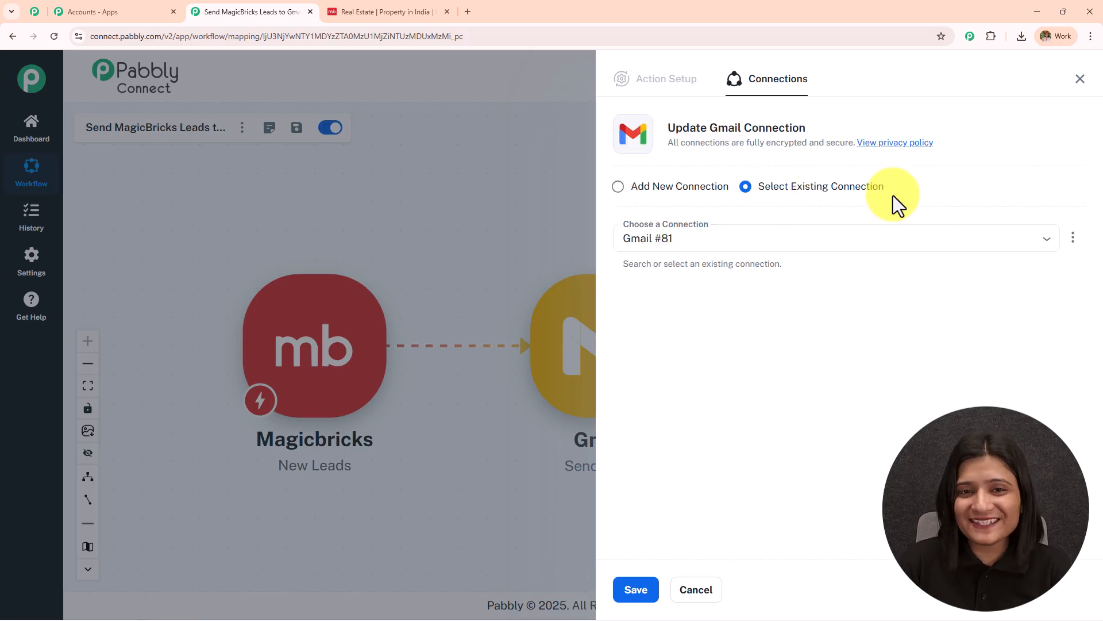
click(619, 188)
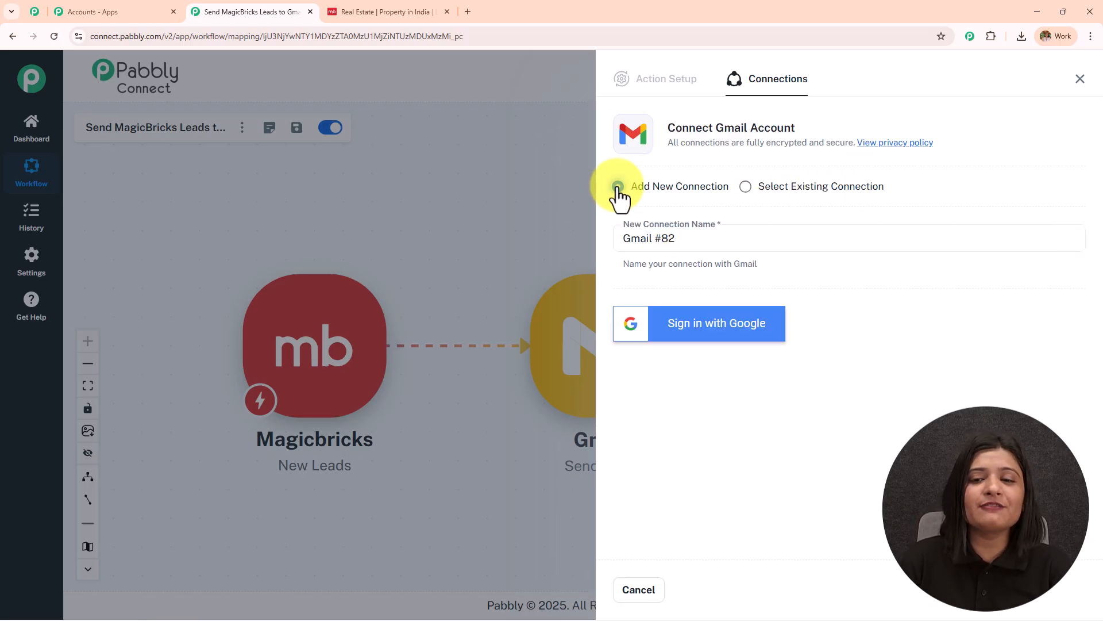
click(724, 323)
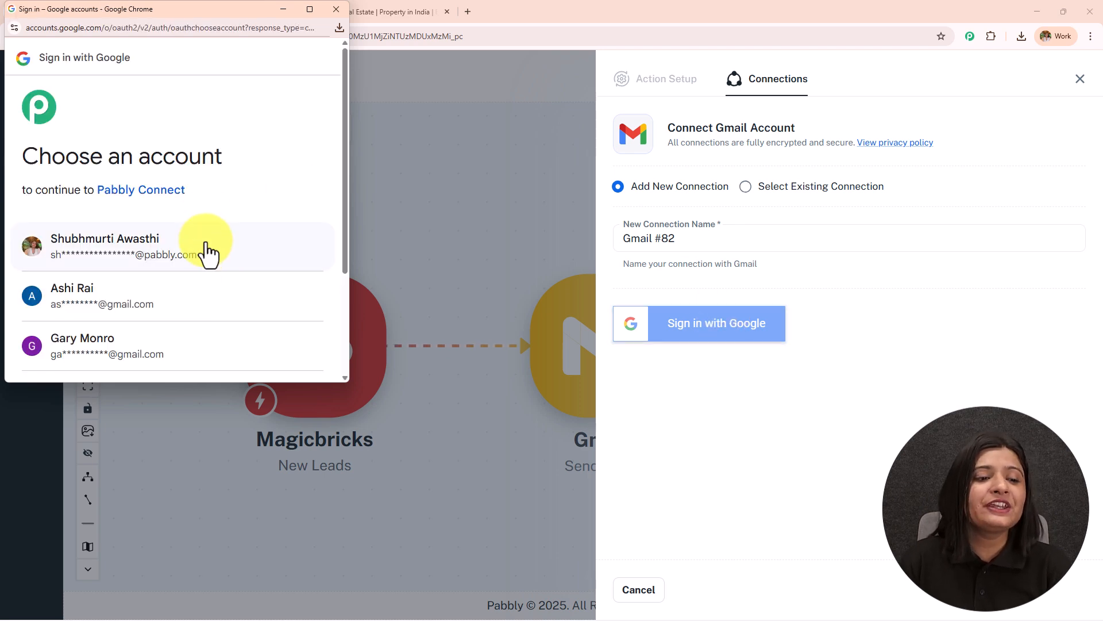
click(217, 268)
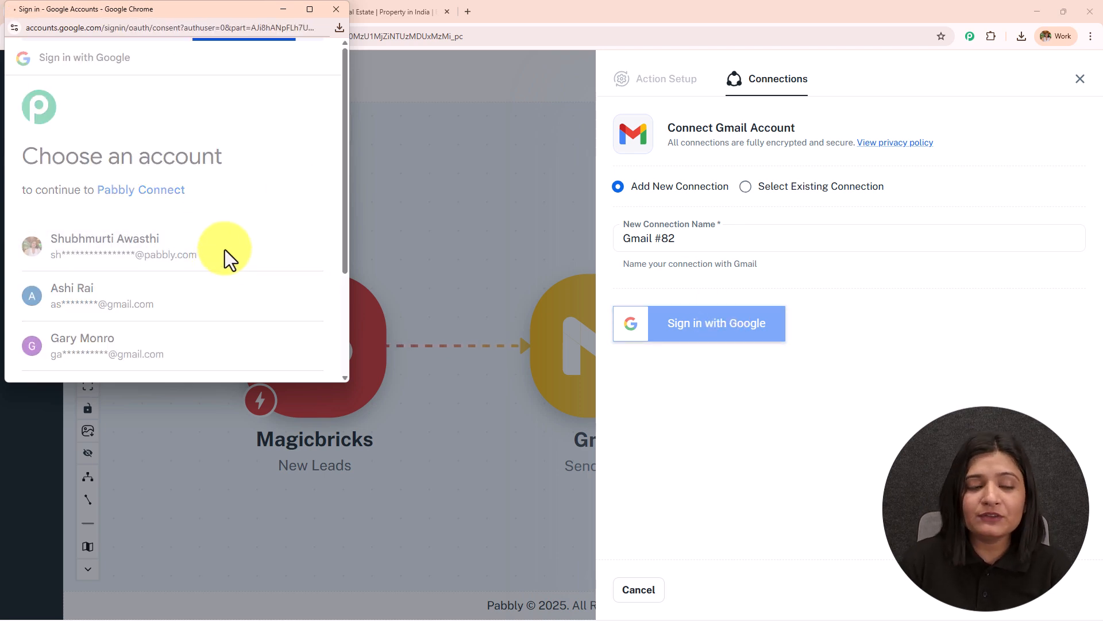
scroll(225, 249, down, 5)
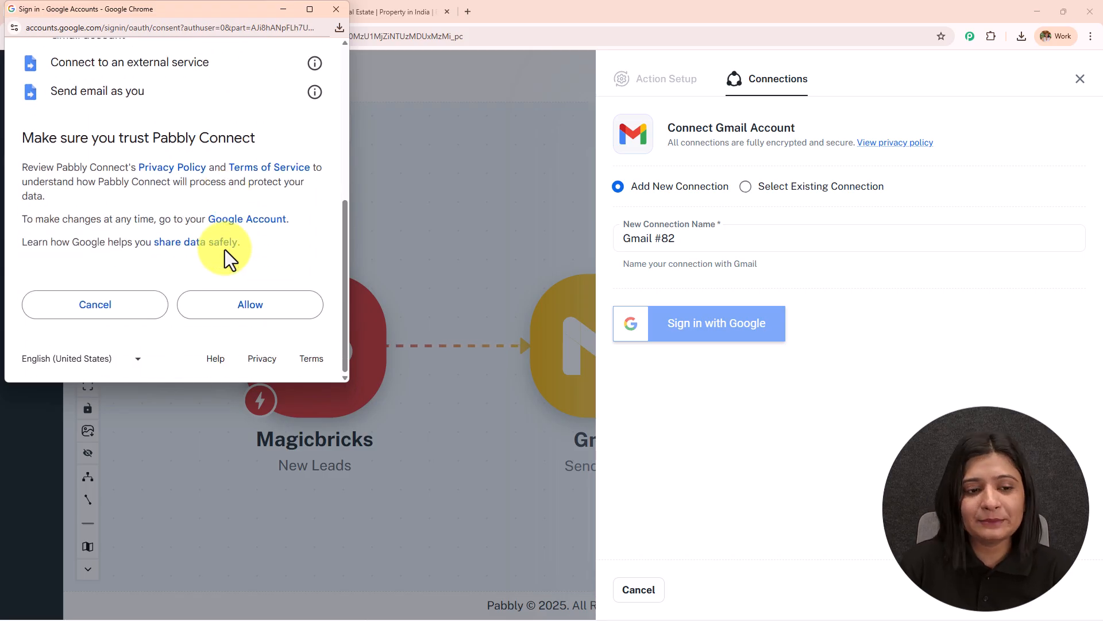
click(252, 311)
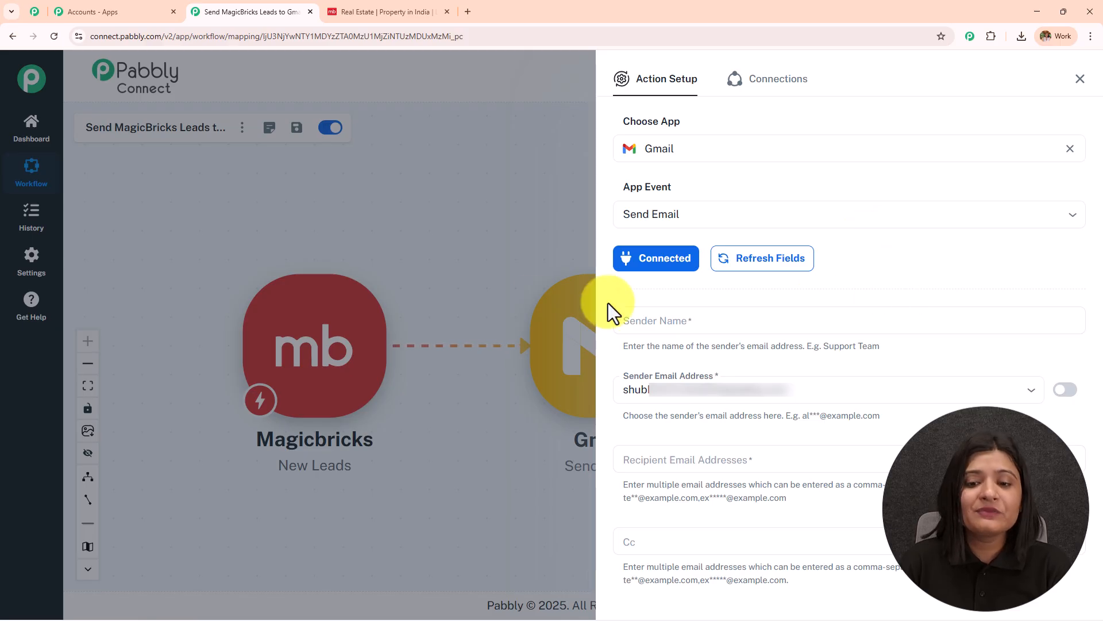
Set the Gmail action's sender name to "RealEstate".
click(723, 320)
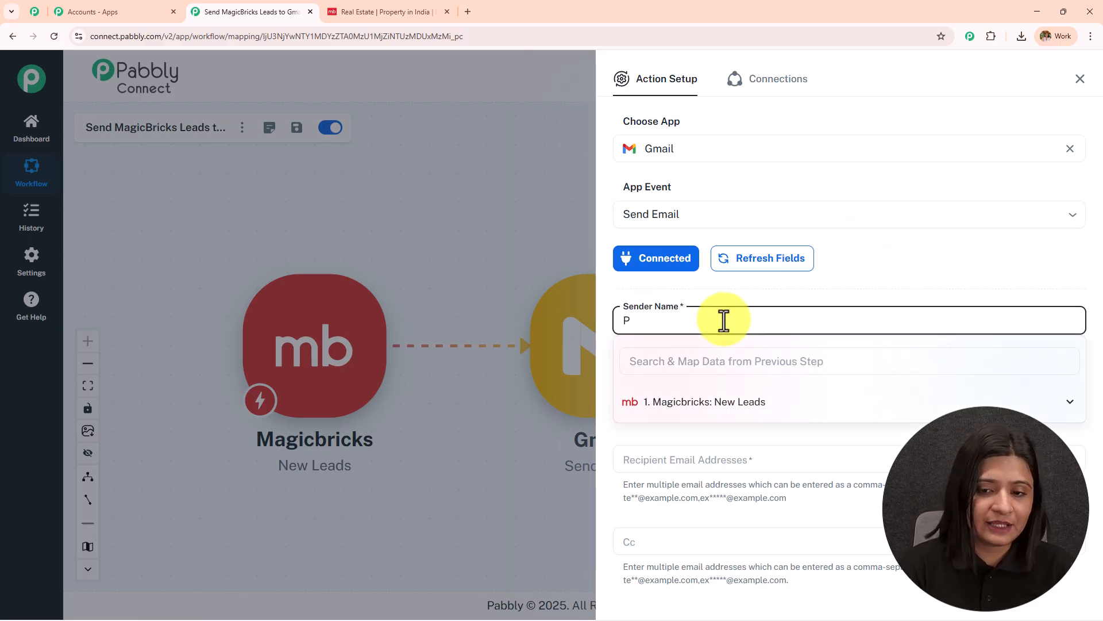
text(RealEst)
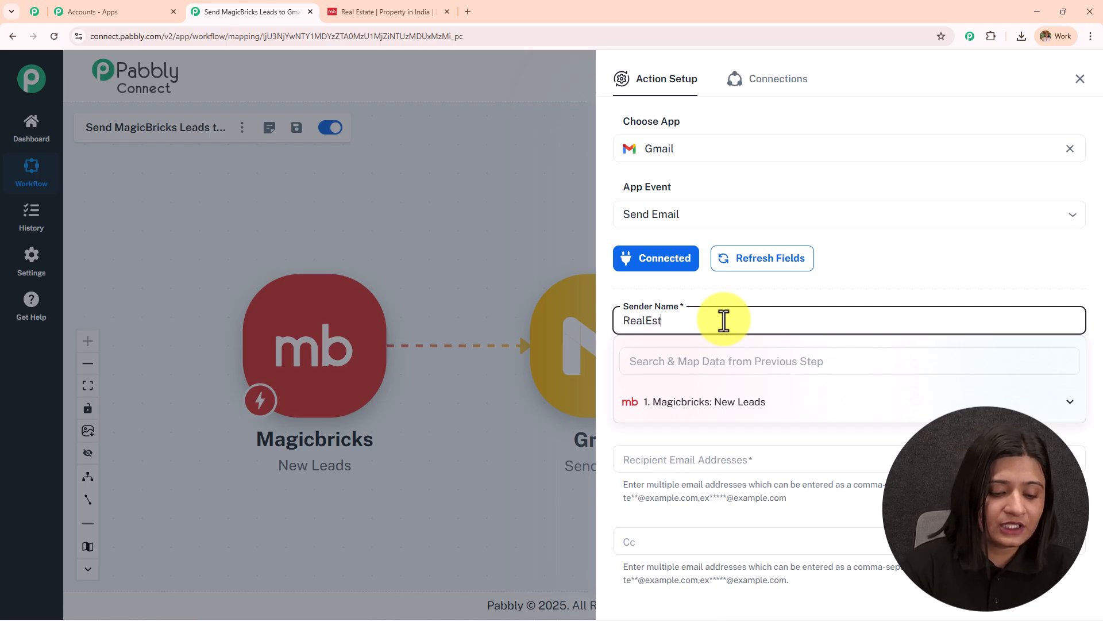
text(ate)
scroll(743, 305, down, 6)
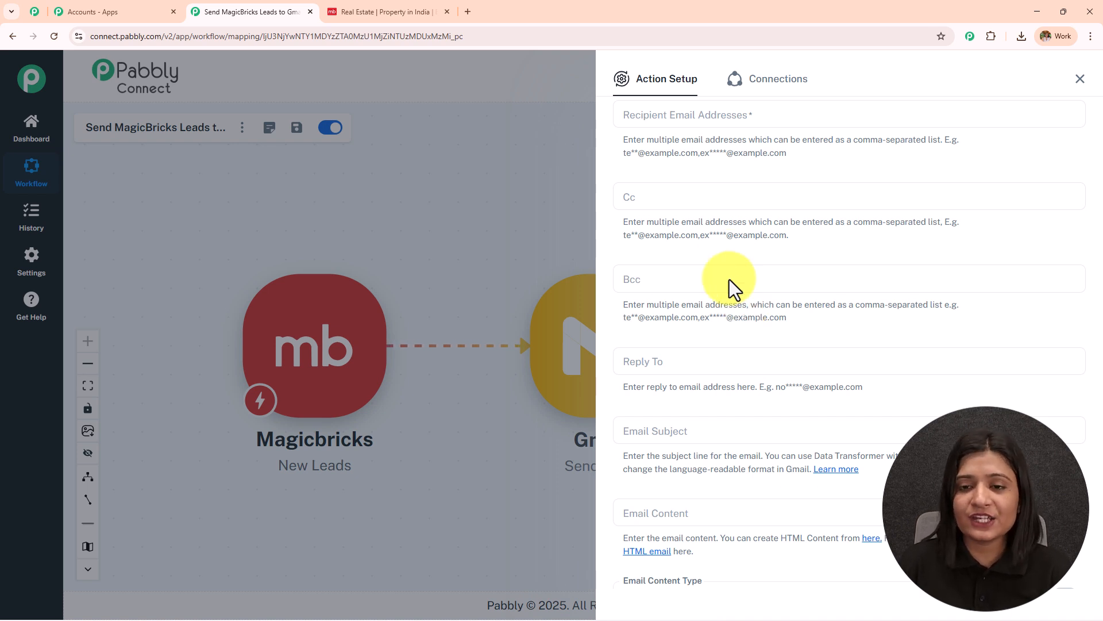
click(697, 110)
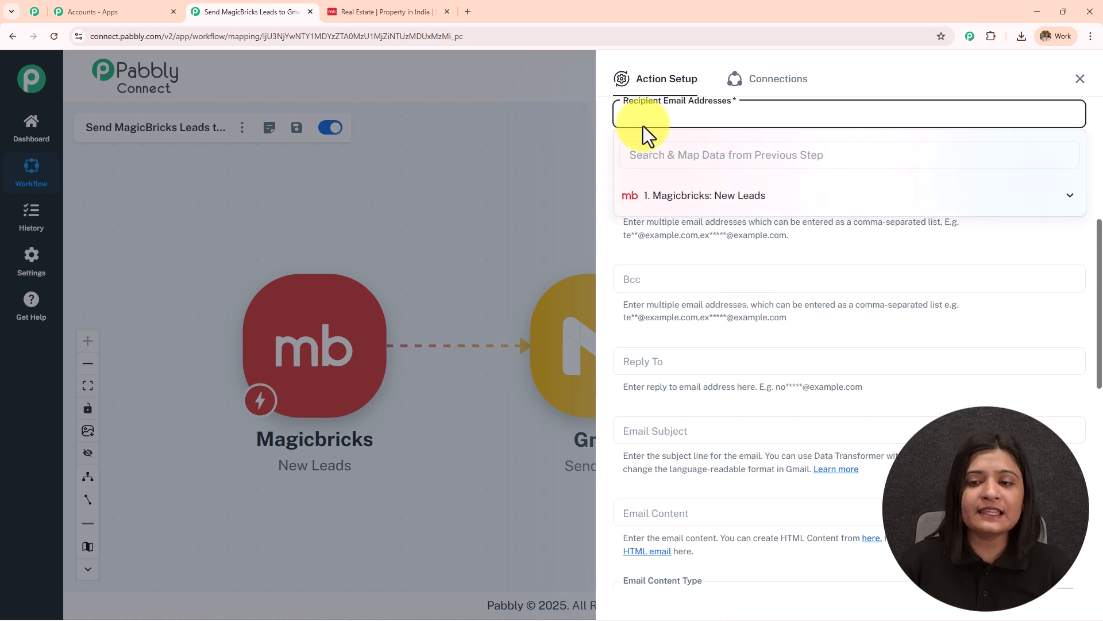
text(newle)
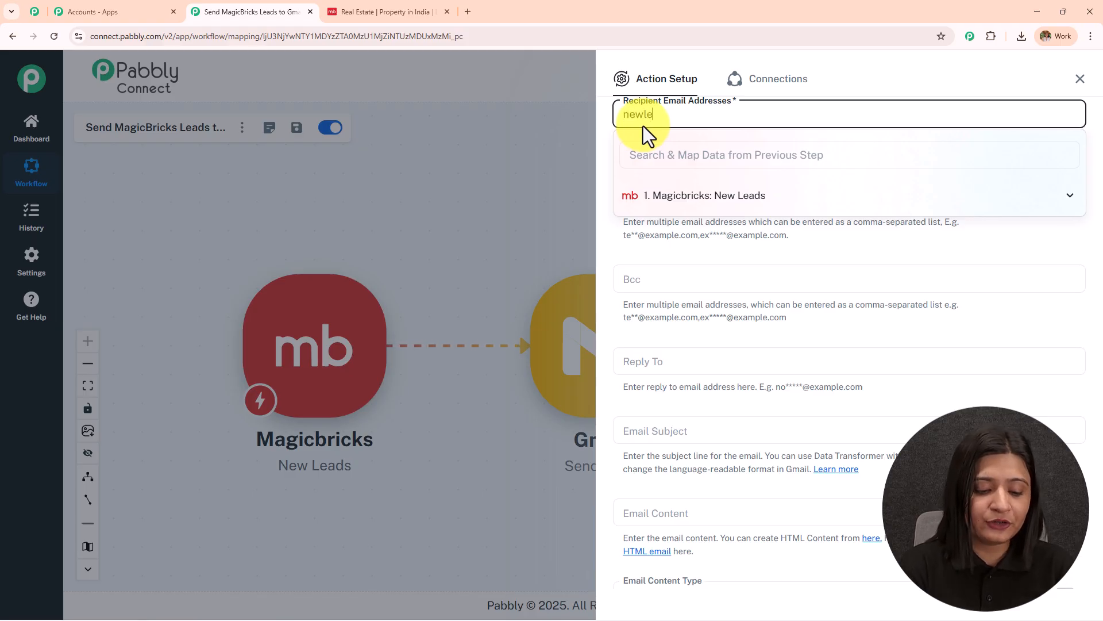
text(ad)
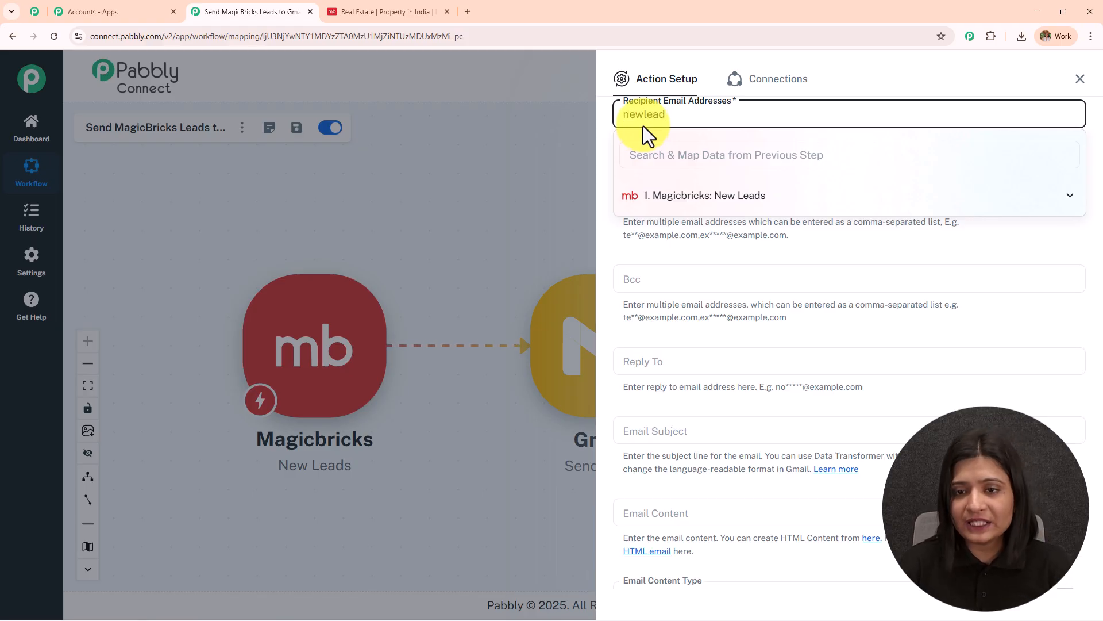
double_click(711, 114)
key(BackSpace)
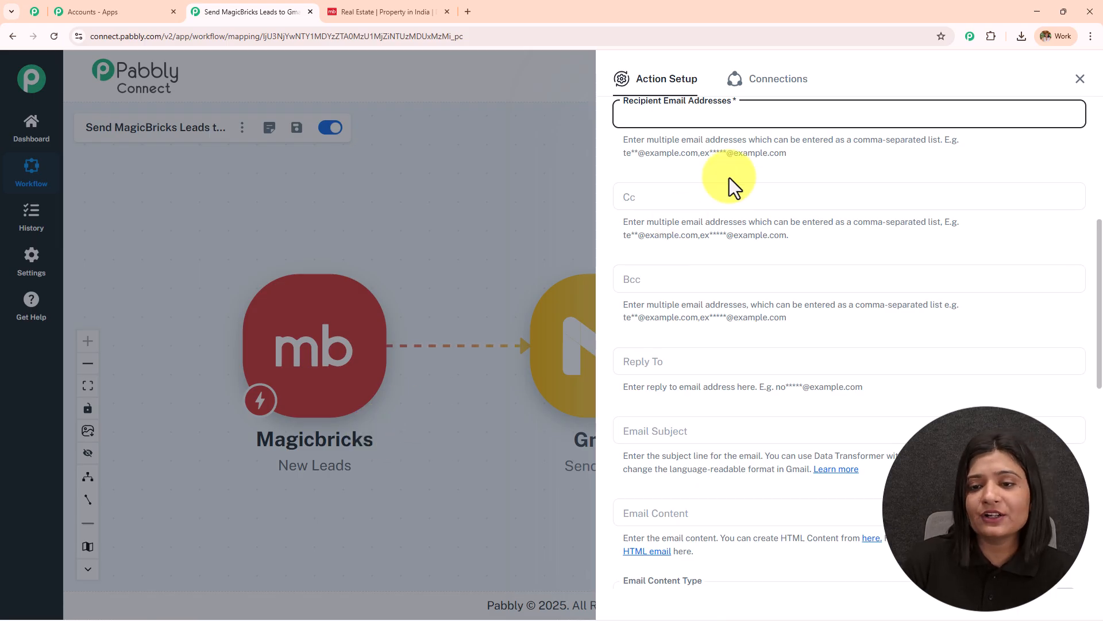
Map the recipient email addresses to the Email value from the Magicbricks New Leads response.
click(692, 123)
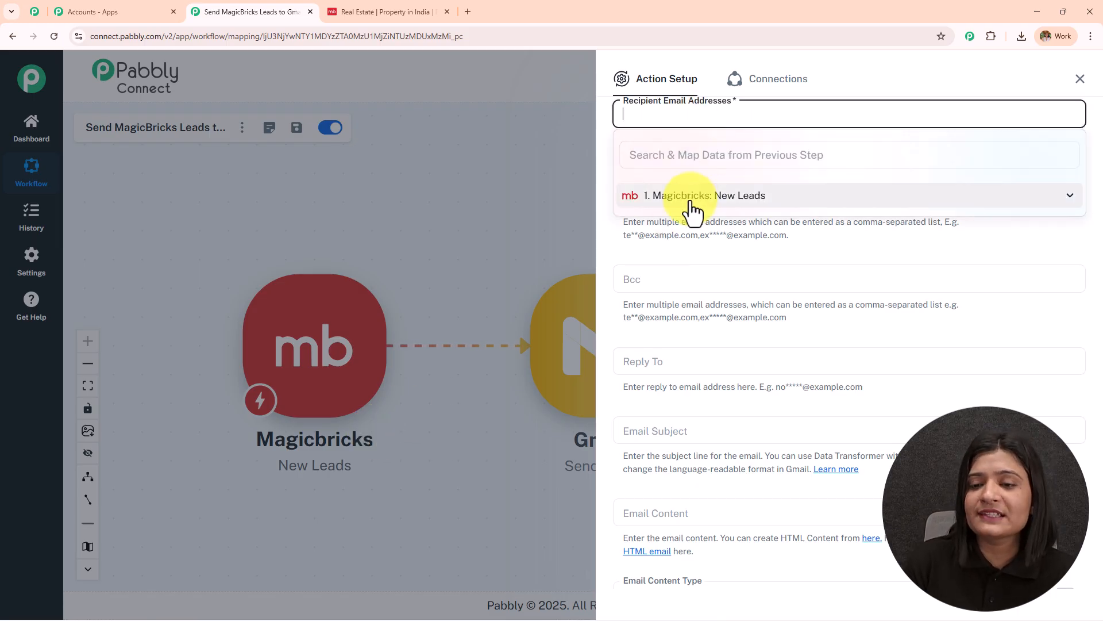
click(691, 201)
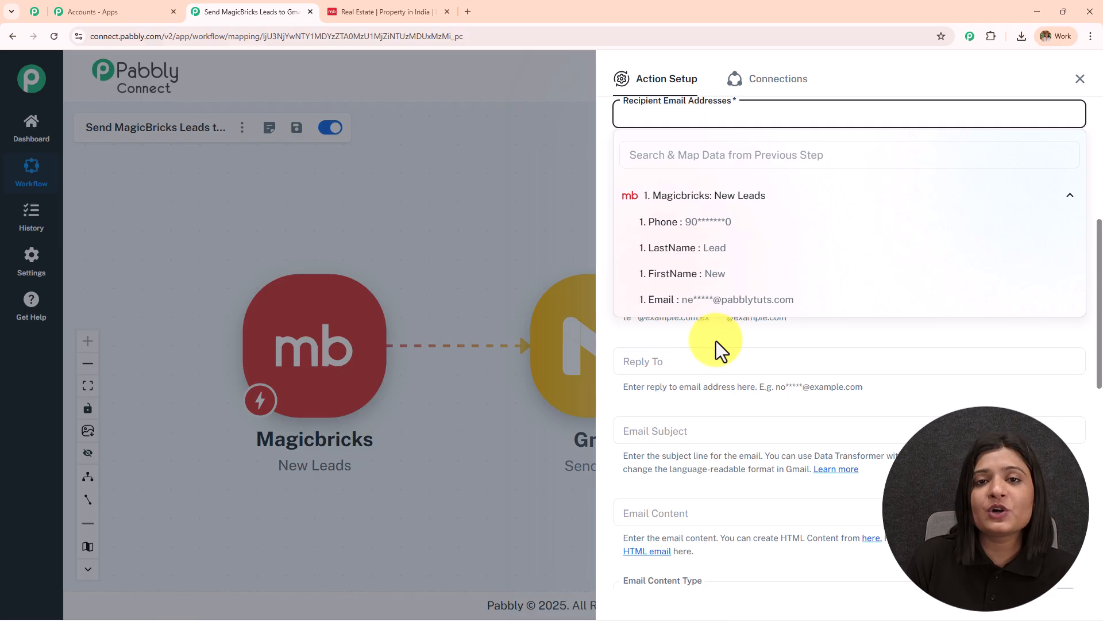
click(687, 303)
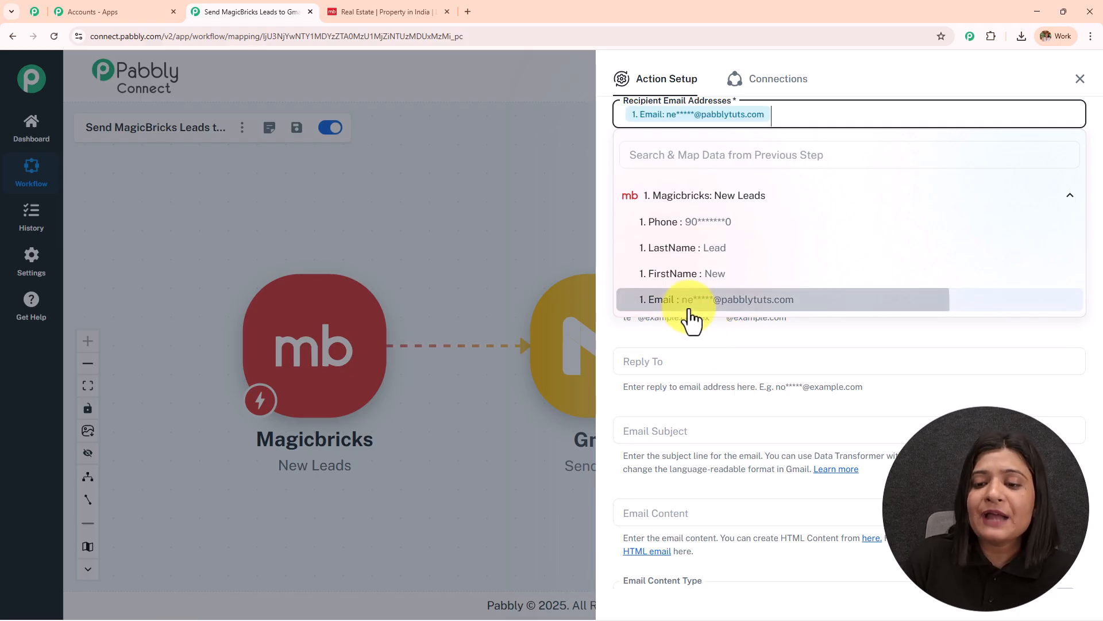
click(729, 334)
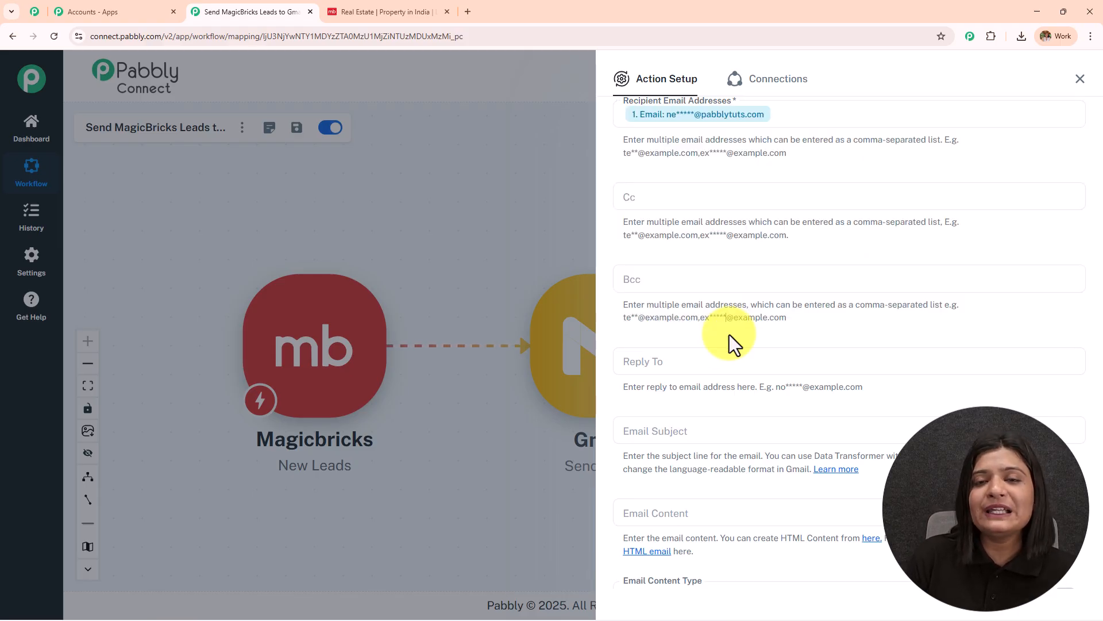
Set the email subject to "Your Dream Property Awaits – Let's Explore!" and fill the email content with the MagicBricks thank-you and property assistance message.
scroll(608, 165, down, 1)
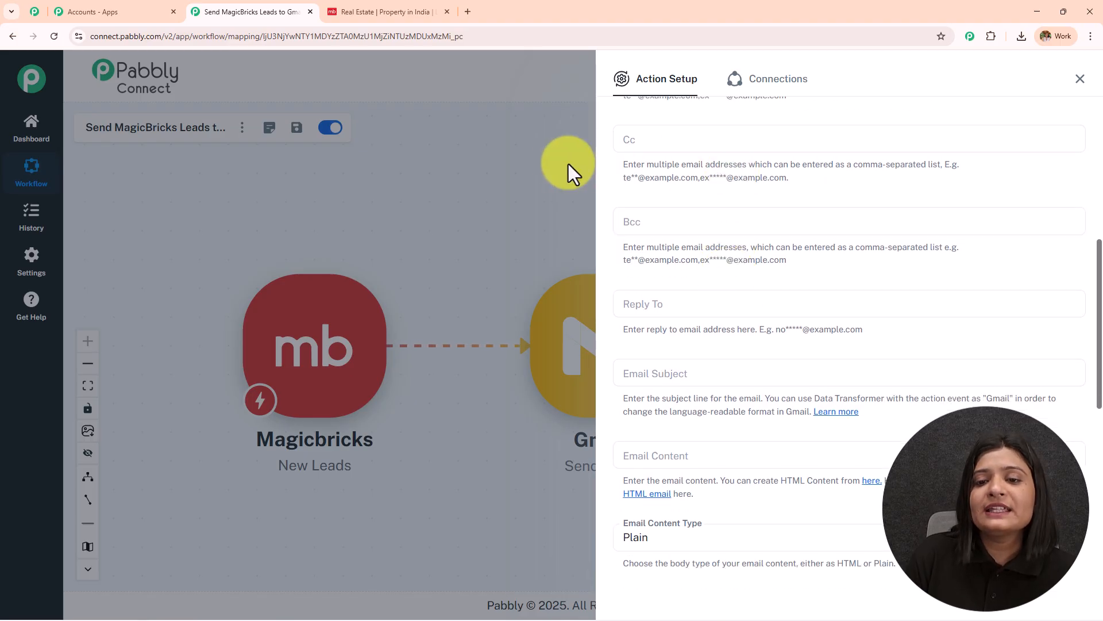
click(801, 222)
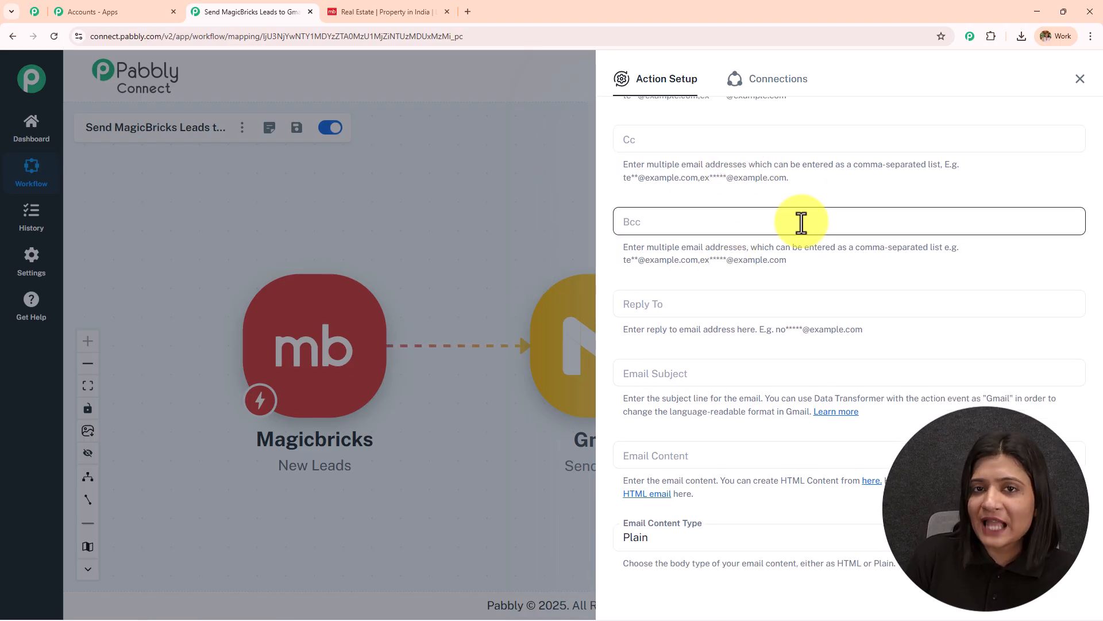
scroll(833, 207, down, 2)
click(891, 189)
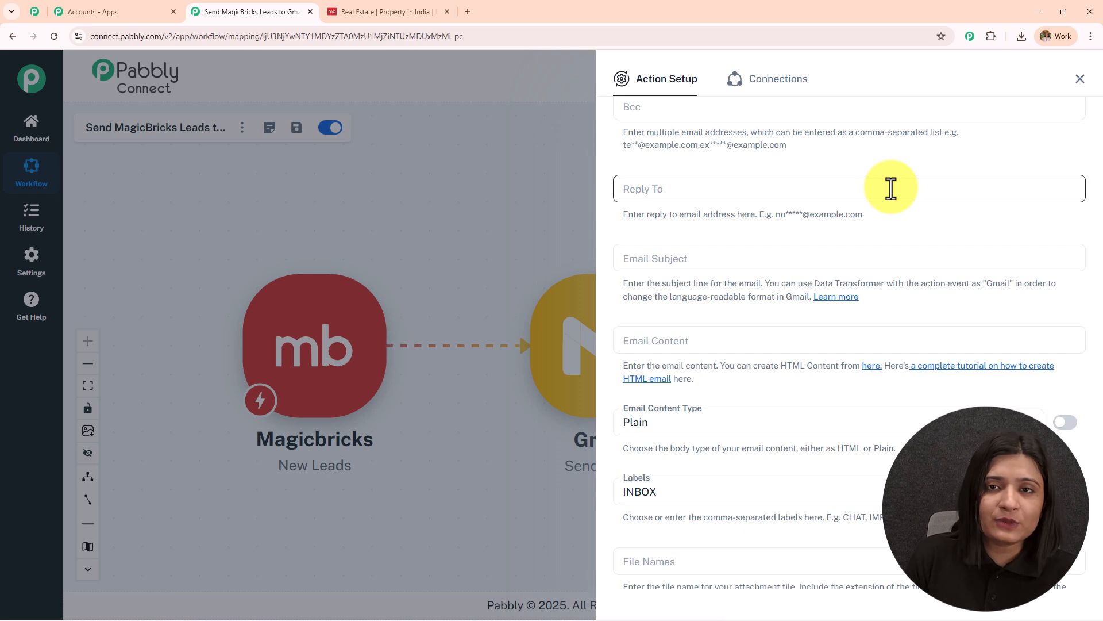
scroll(802, 203, down, 1)
click(736, 195)
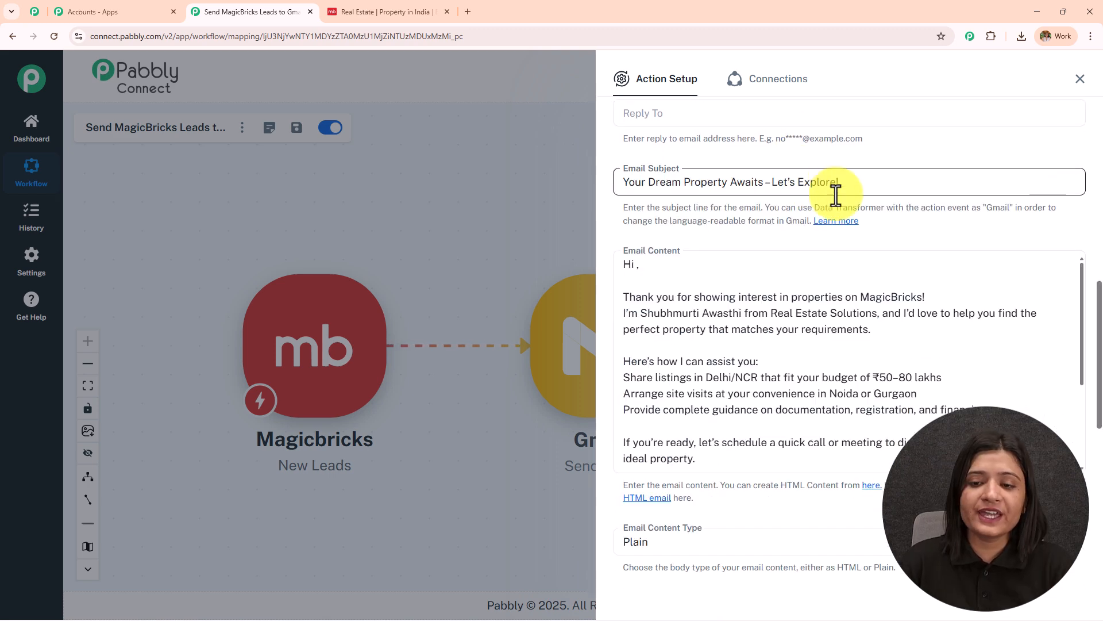
scroll(837, 192, down, 2)
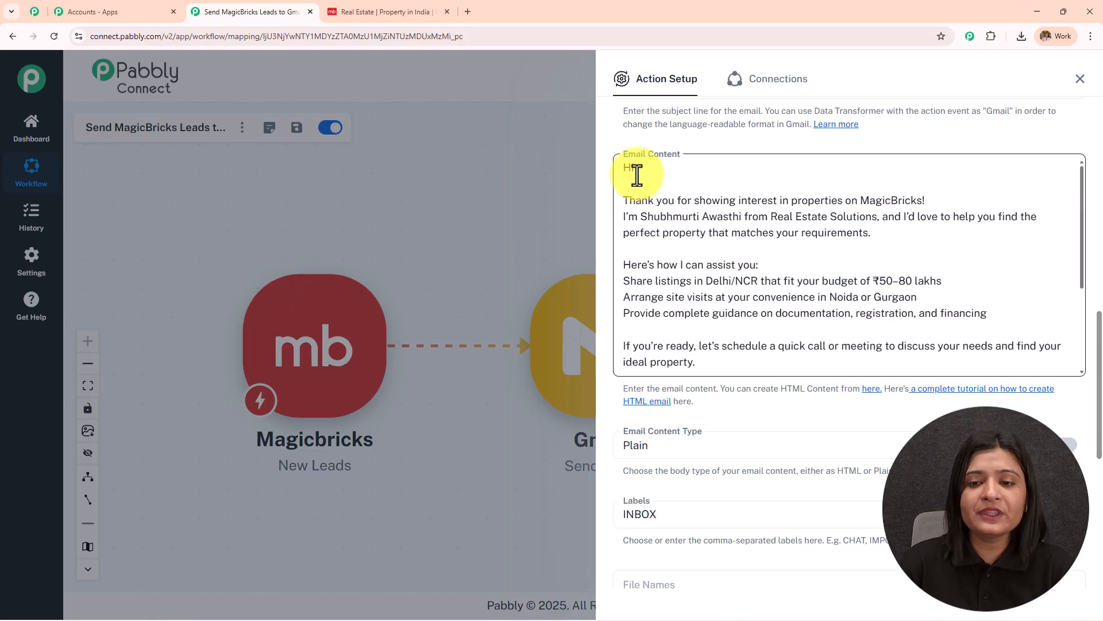
scroll(669, 190, up, 1)
scroll(668, 187, down, 2)
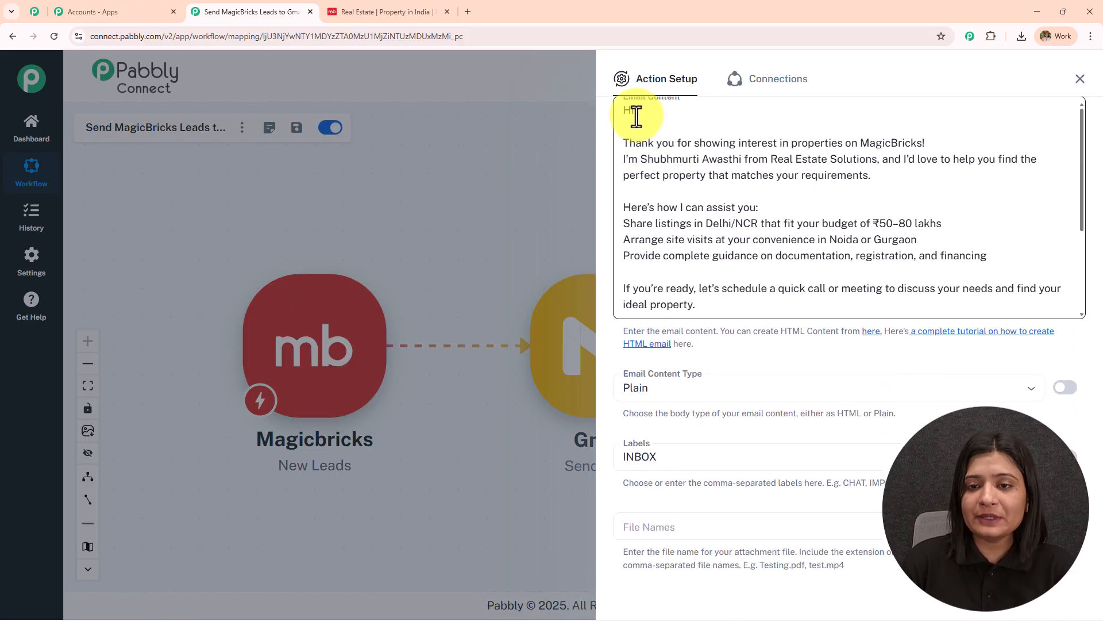
Personalize the email content's greeting by mapping the FirstName and LastName values from the Magicbricks New Leads response after "Hi".
click(635, 111)
click(714, 386)
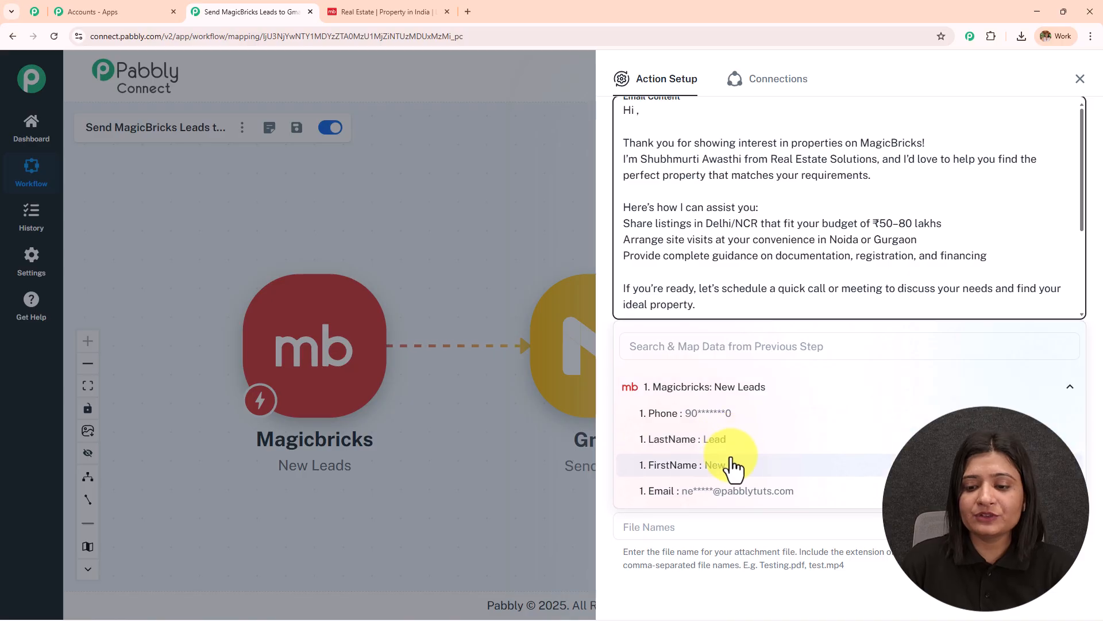
click(729, 467)
click(729, 444)
click(793, 301)
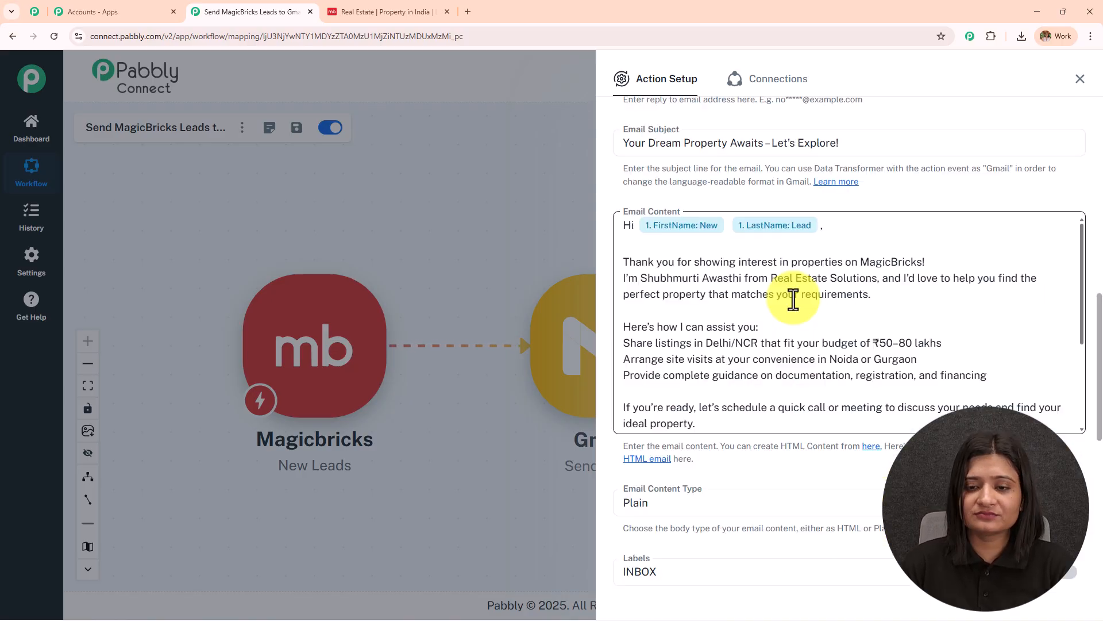
Review the full email content from the mapped greeting to the sign-off, including the assistance points and the booking link.
scroll(898, 200, down, 1)
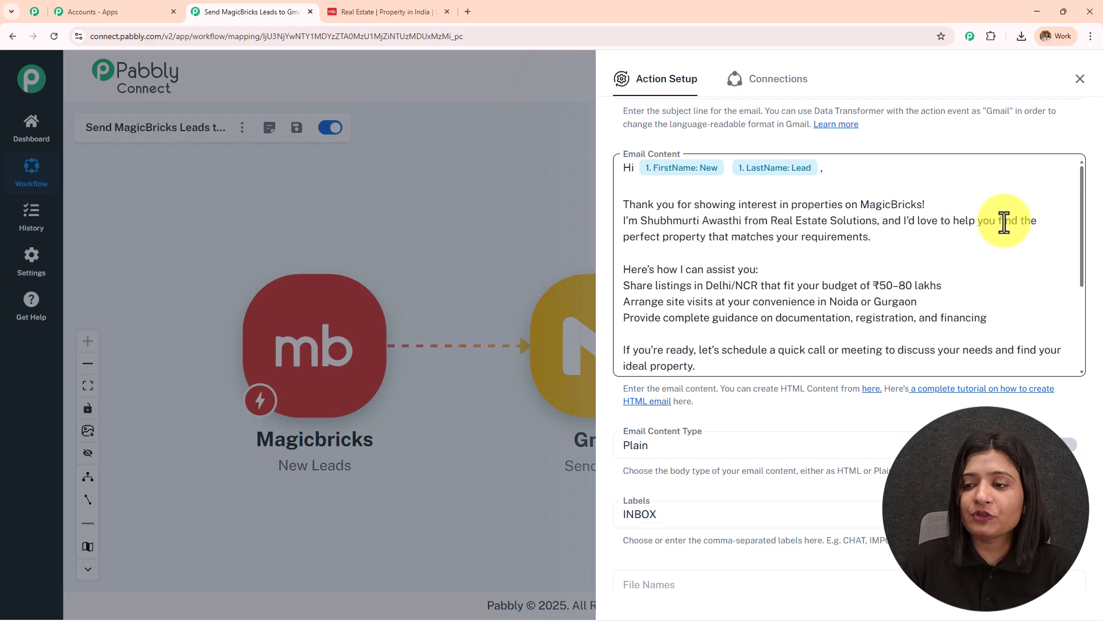
scroll(726, 262, down, 2)
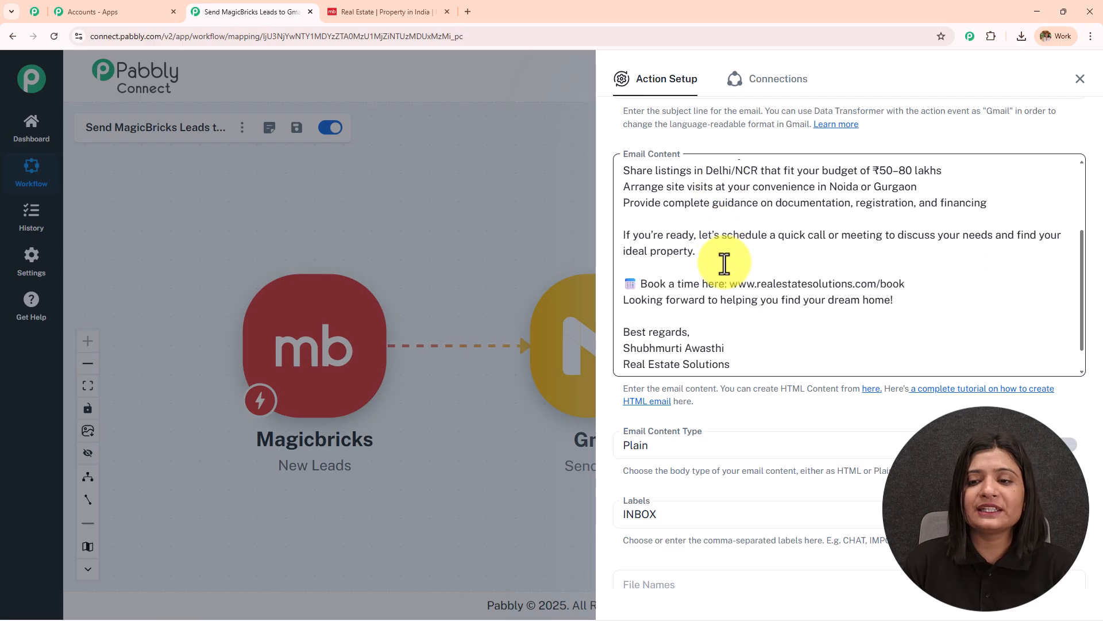
scroll(727, 259, up, 1)
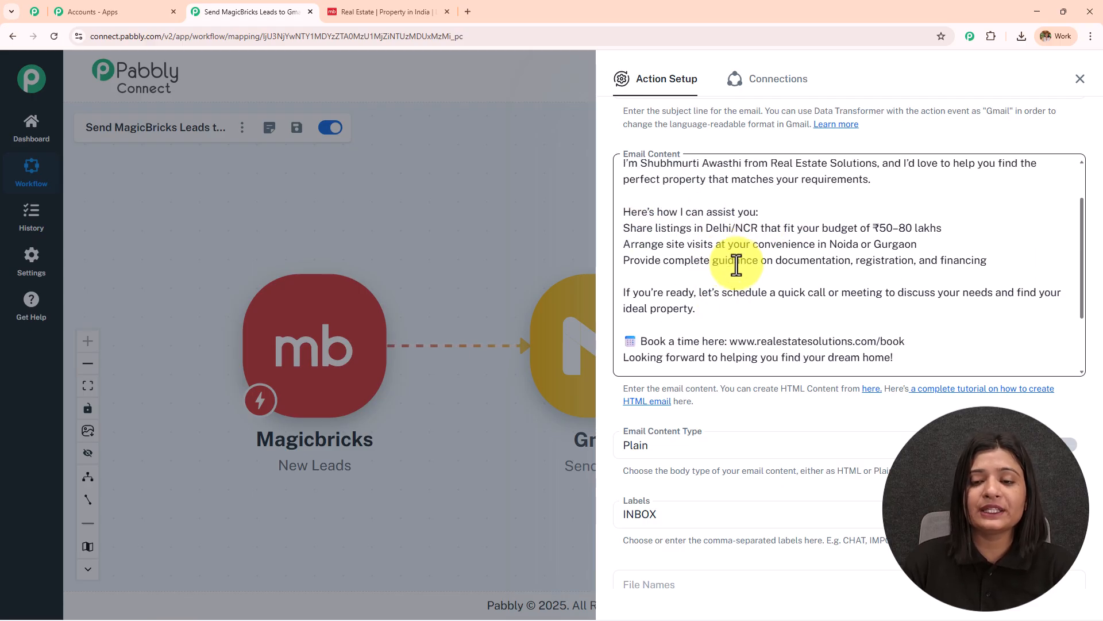
scroll(732, 257, down, 1)
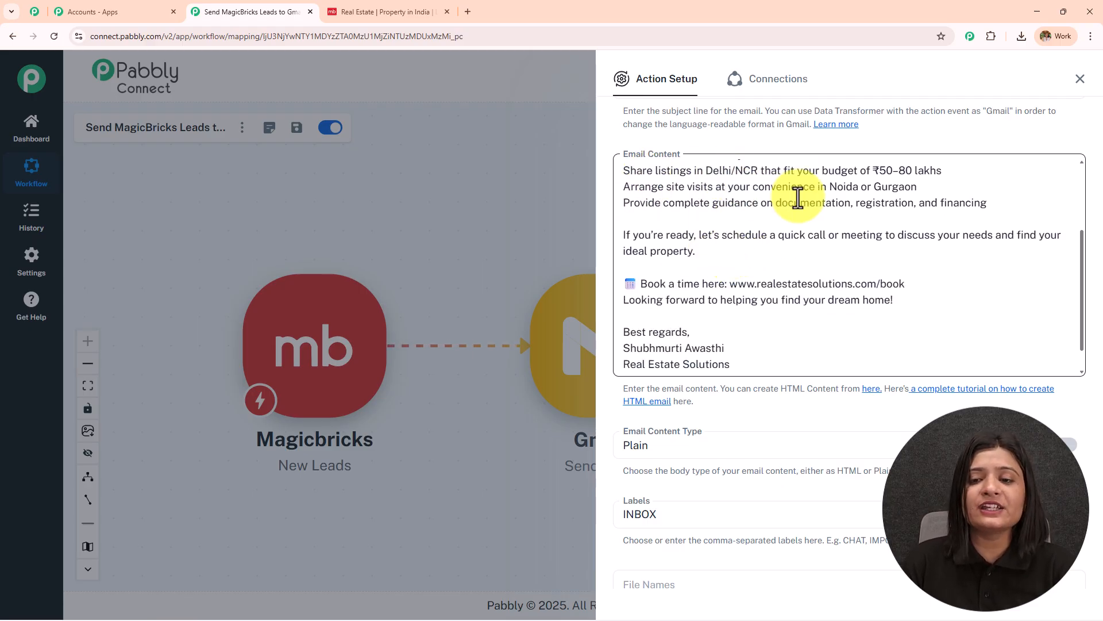
scroll(828, 233, down, 1)
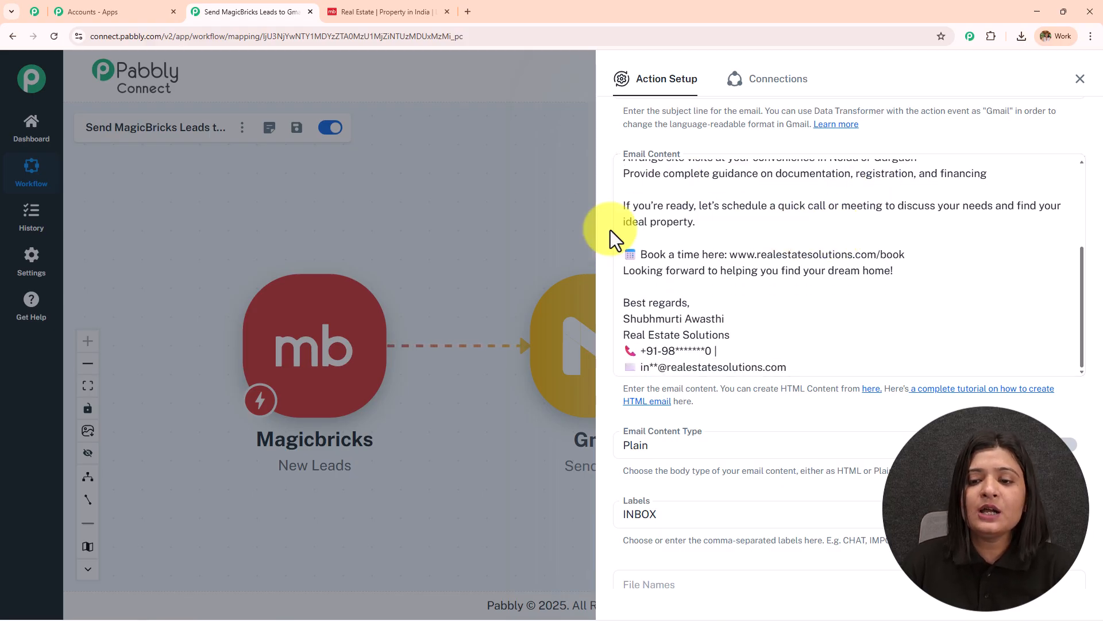
drag(730, 254, 922, 258)
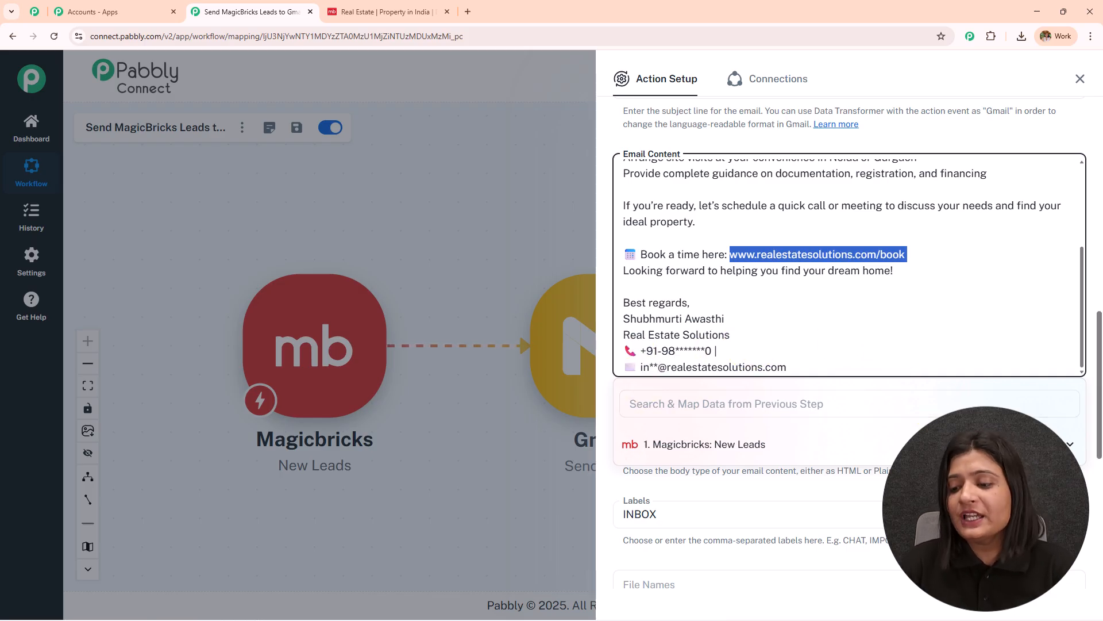
click(873, 394)
scroll(872, 361, up, 5)
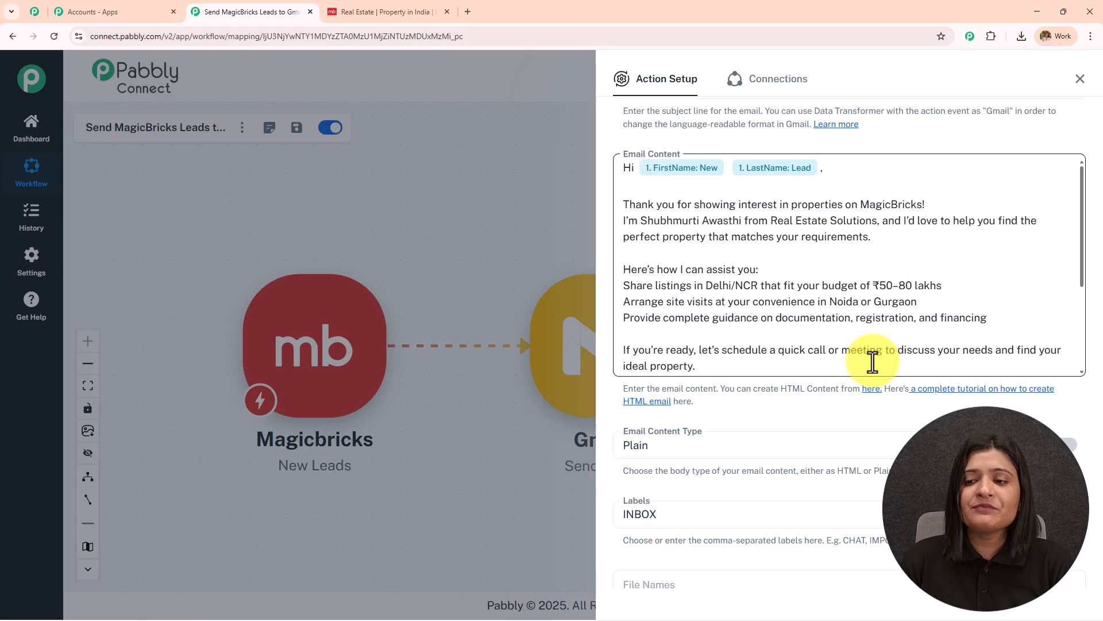
scroll(872, 360, down, 5)
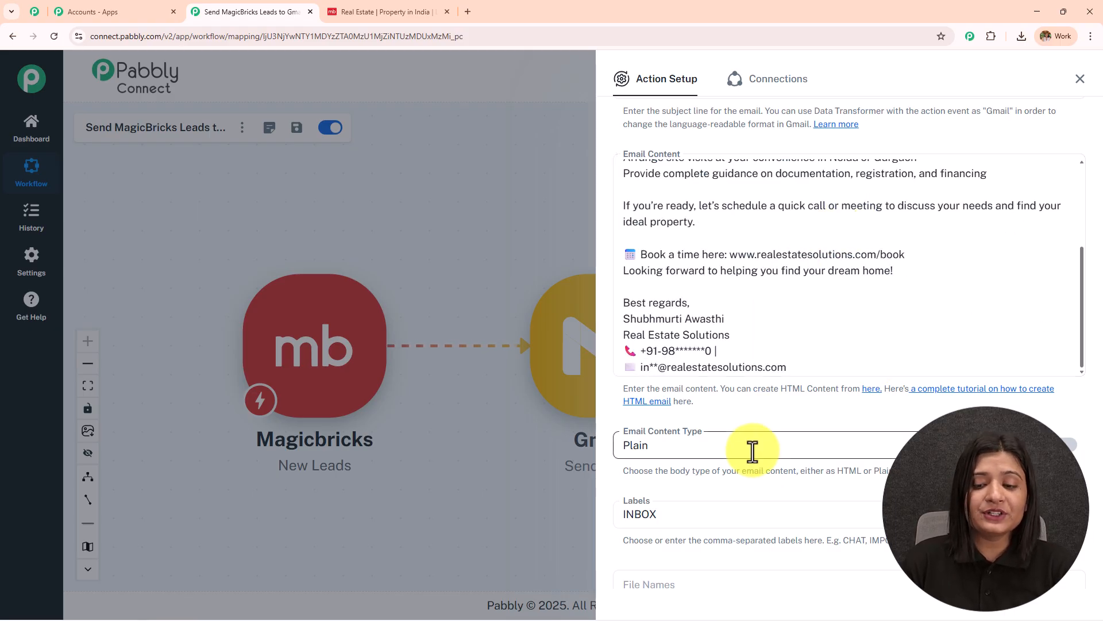
Choose INBOX as the label for the Gmail email.
click(674, 512)
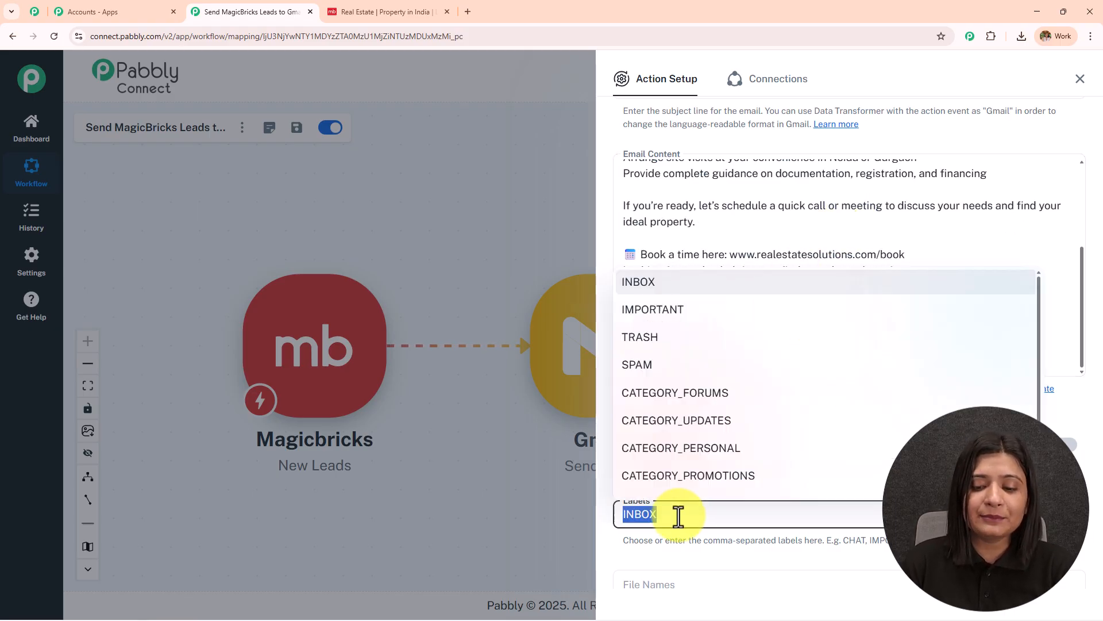
click(691, 285)
Leave the attachment and signature fields empty, save the Gmail action and send a test request.
scroll(784, 259, down, 7)
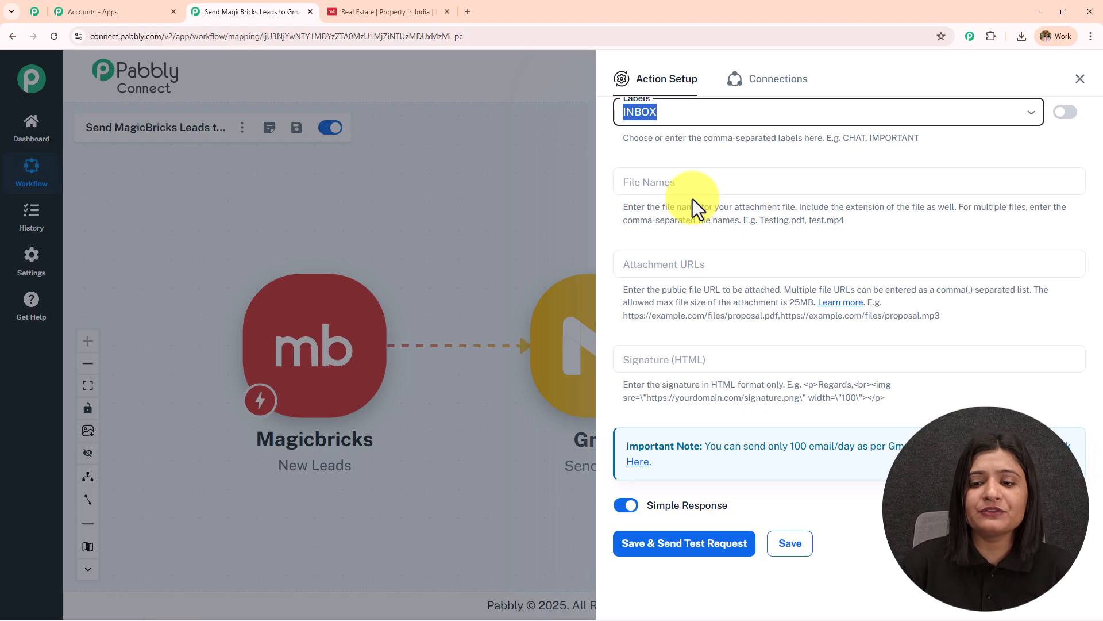
drag(727, 303, 814, 307)
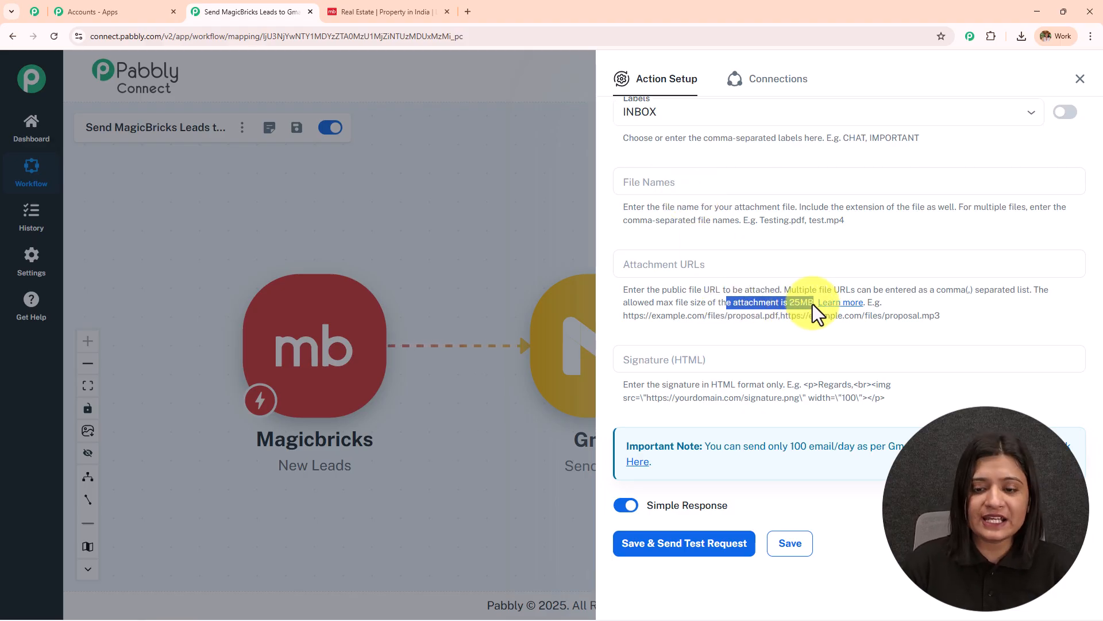
scroll(682, 366, up, 8)
scroll(682, 365, up, 3)
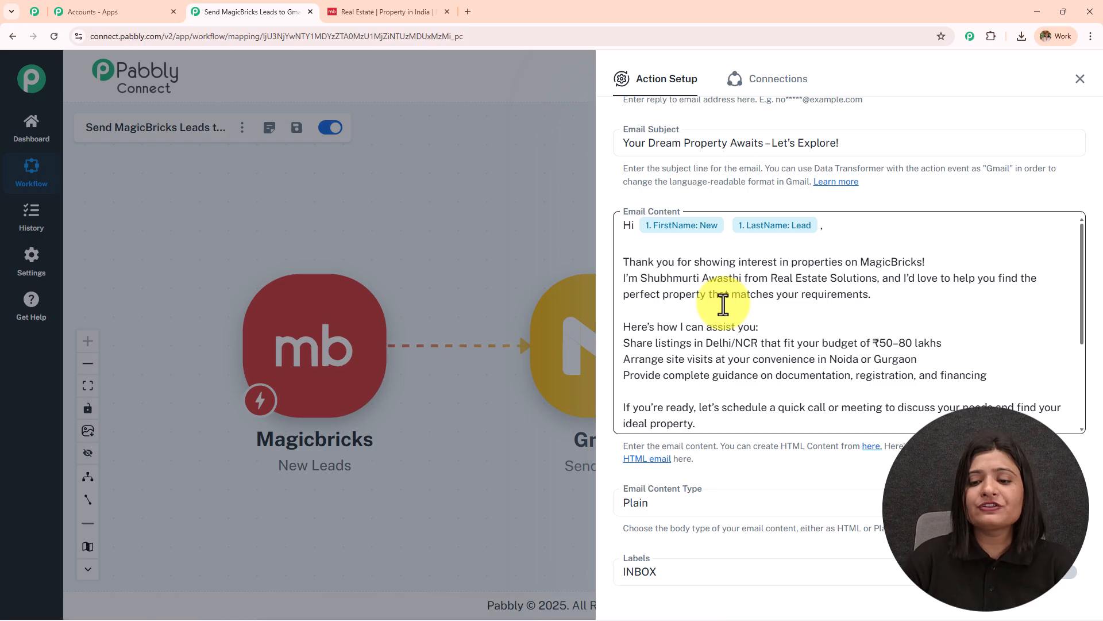
scroll(721, 303, down, 3)
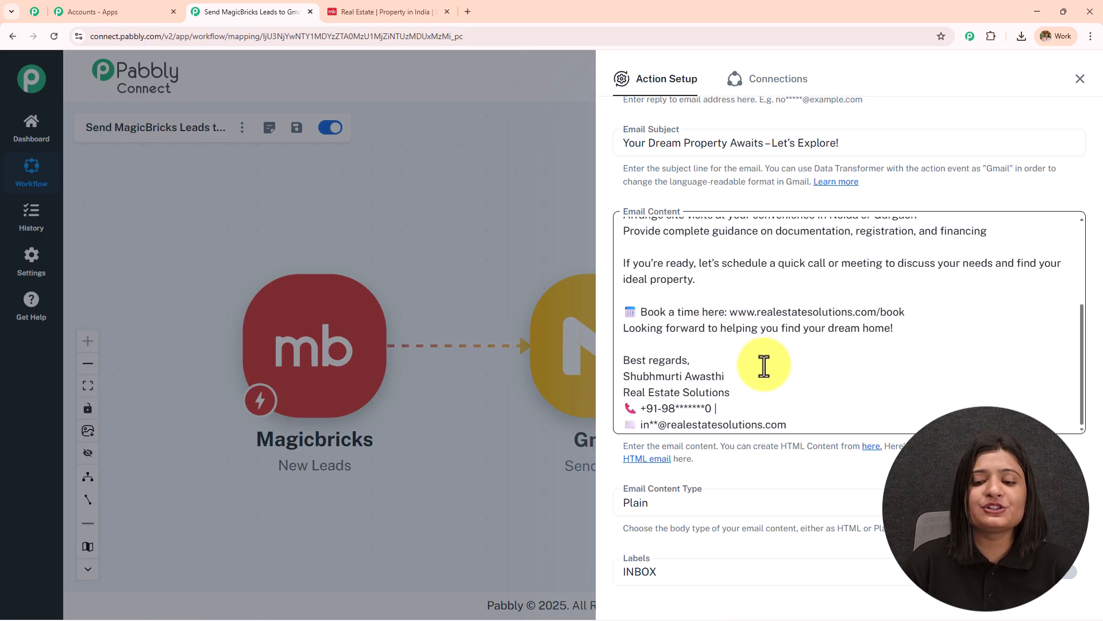
scroll(977, 201, down, 1)
scroll(744, 344, down, 10)
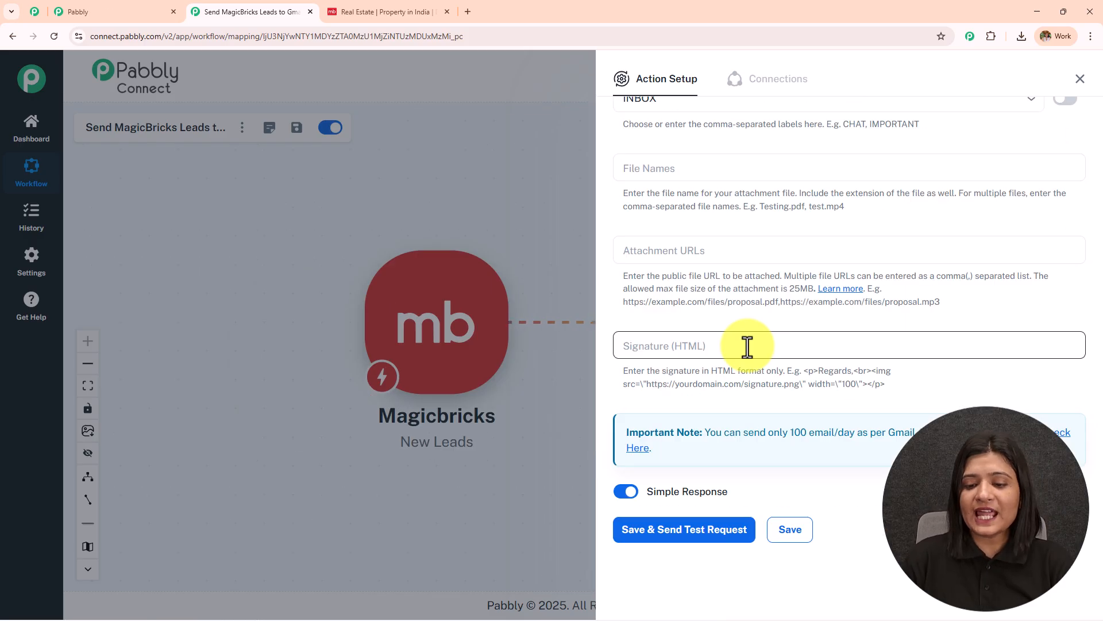
click(694, 534)
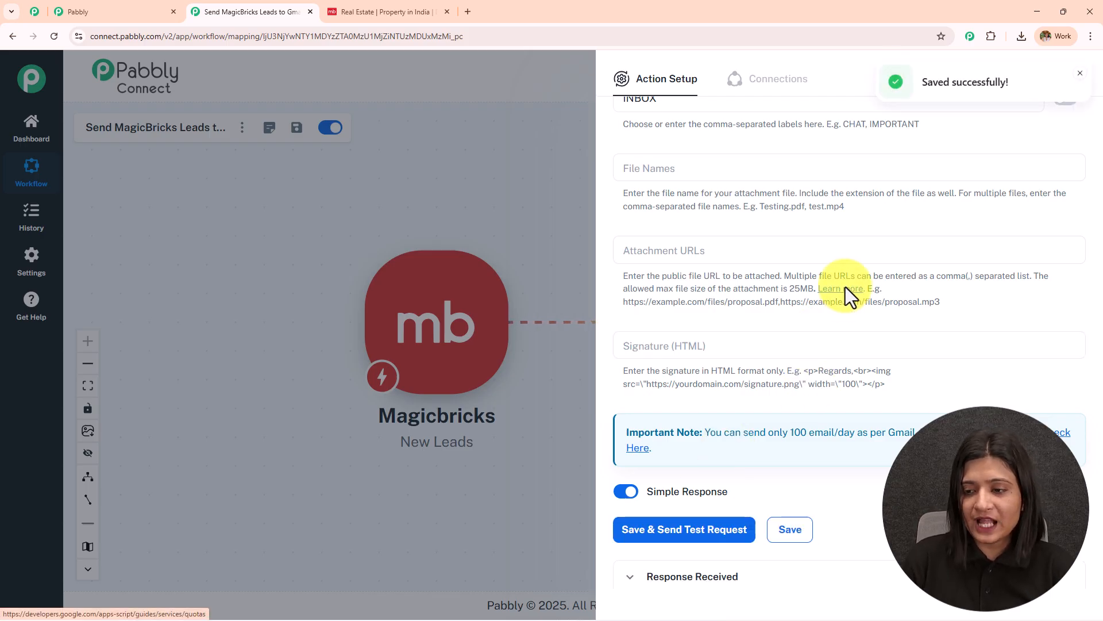
scroll(842, 296, down, 7)
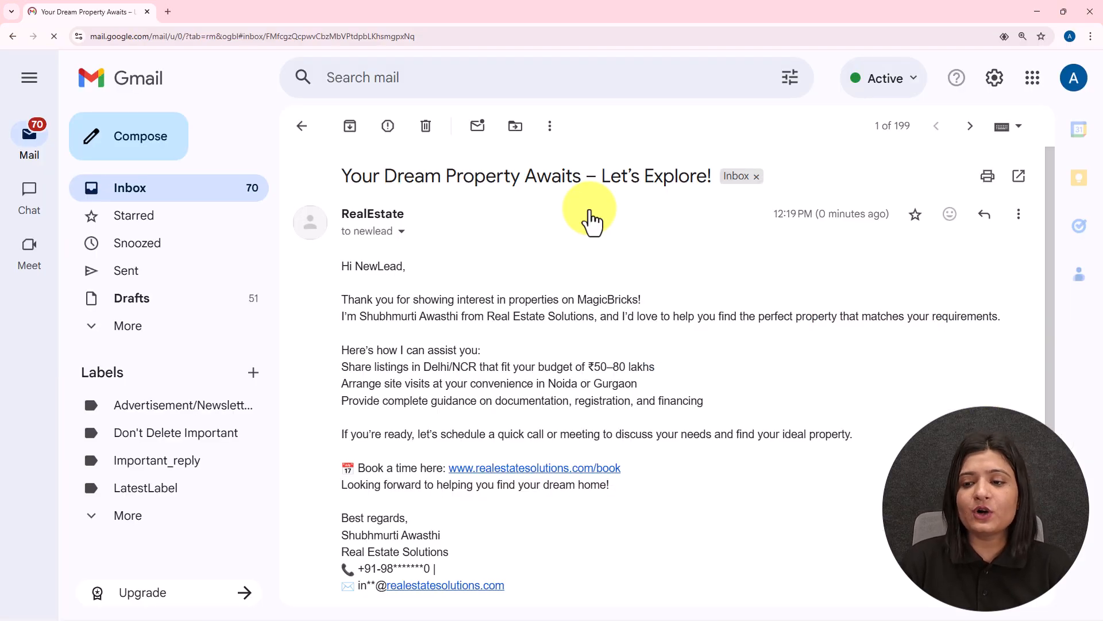
Check the received test email in Gmail, examining its delivery time and message text, and open and close its booking link.
drag(773, 215, 887, 217)
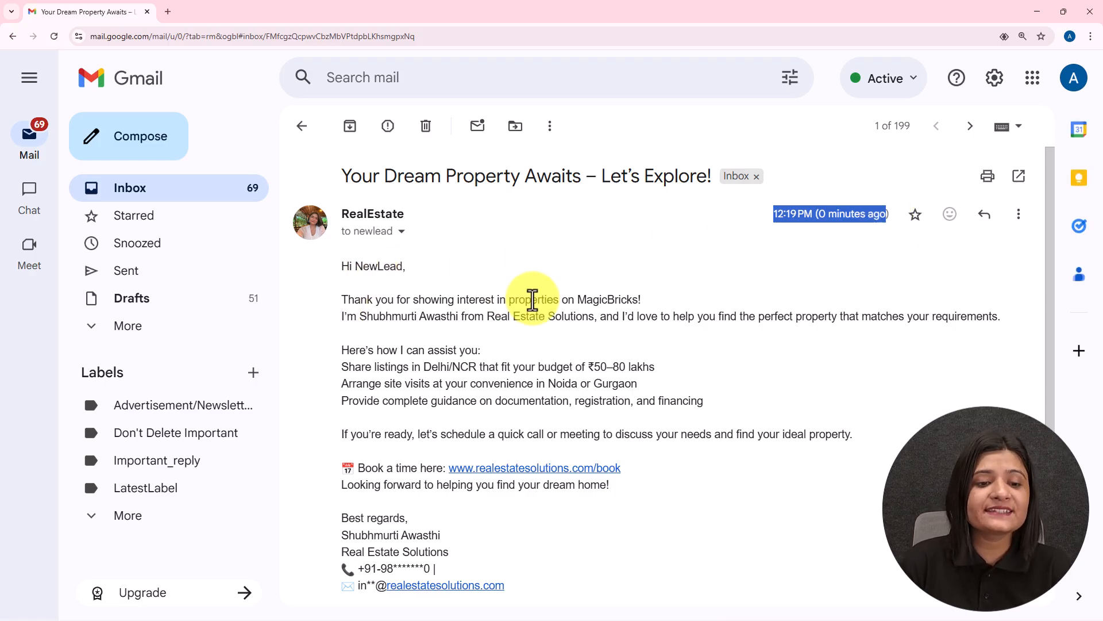
drag(341, 266, 626, 500)
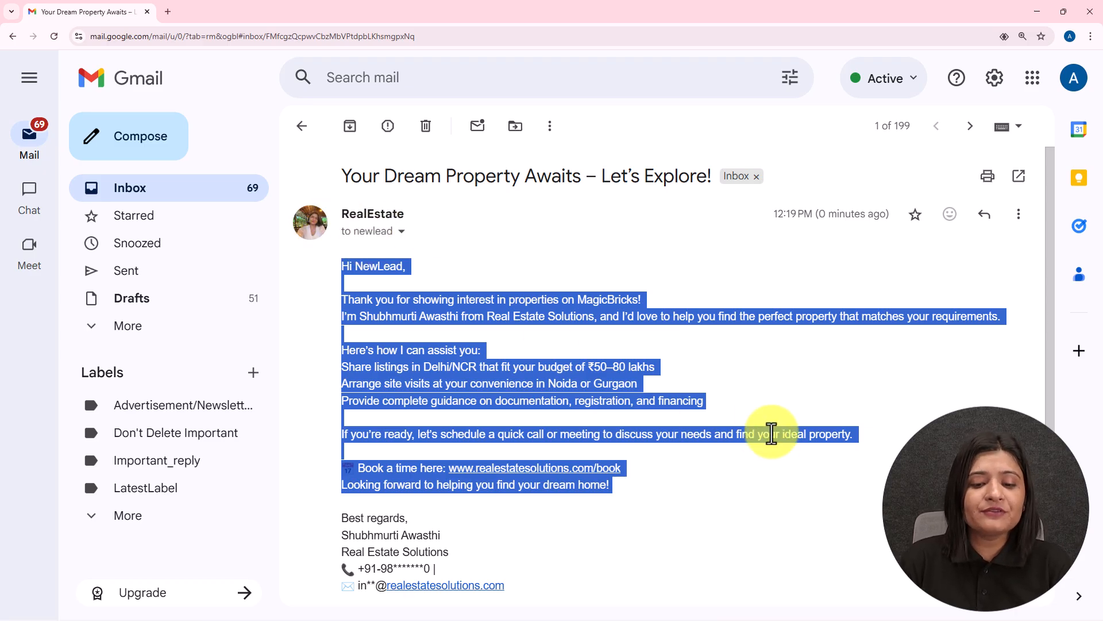
click(763, 473)
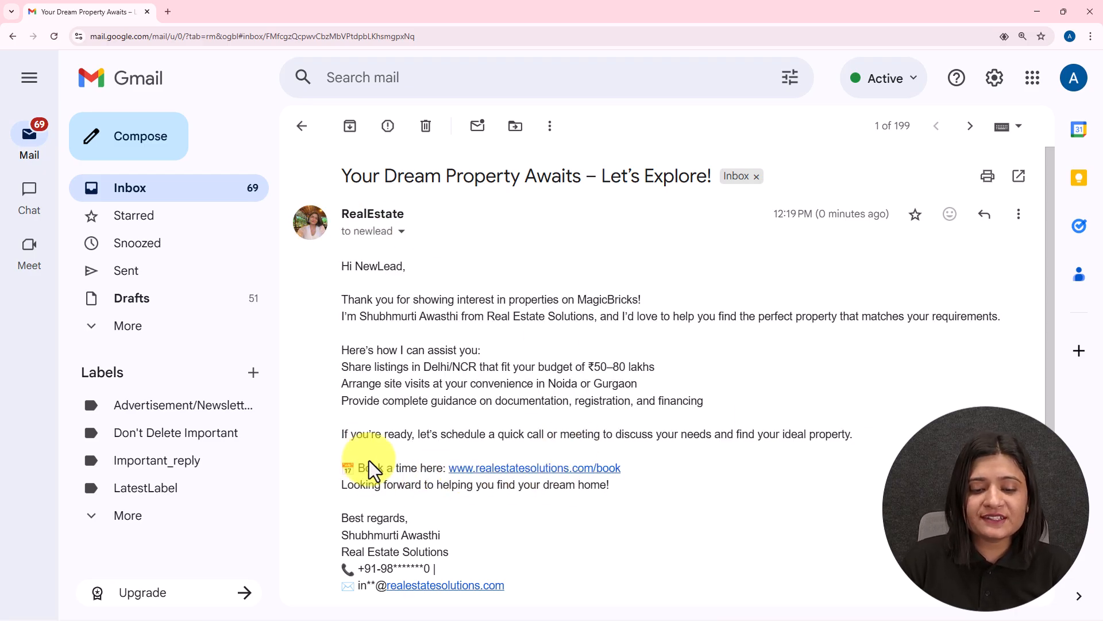
click(475, 469)
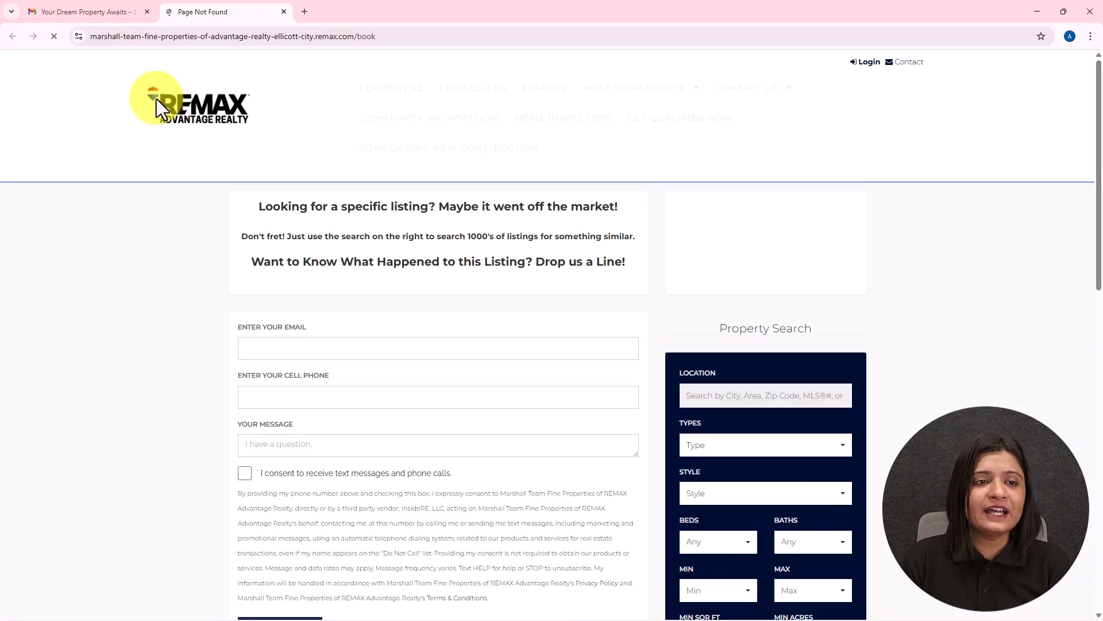
click(284, 12)
Return to Pabbly Connect and close the Gmail action's setup to show the workflow canvas.
scroll(552, 374, down, 1)
scroll(519, 406, up, 1)
scroll(523, 402, down, 2)
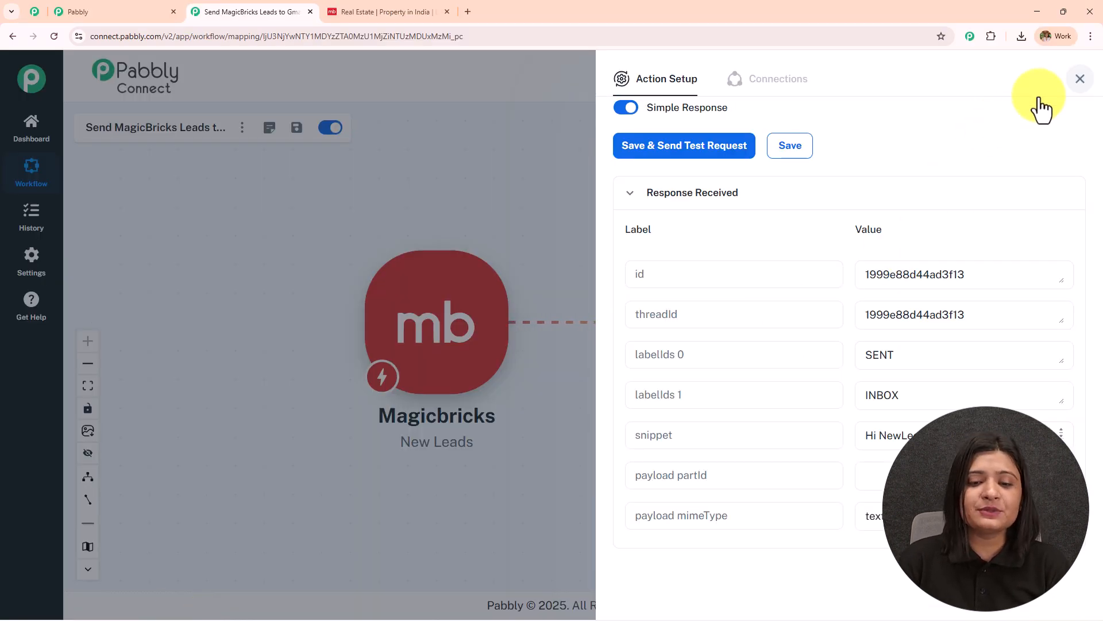
click(1080, 79)
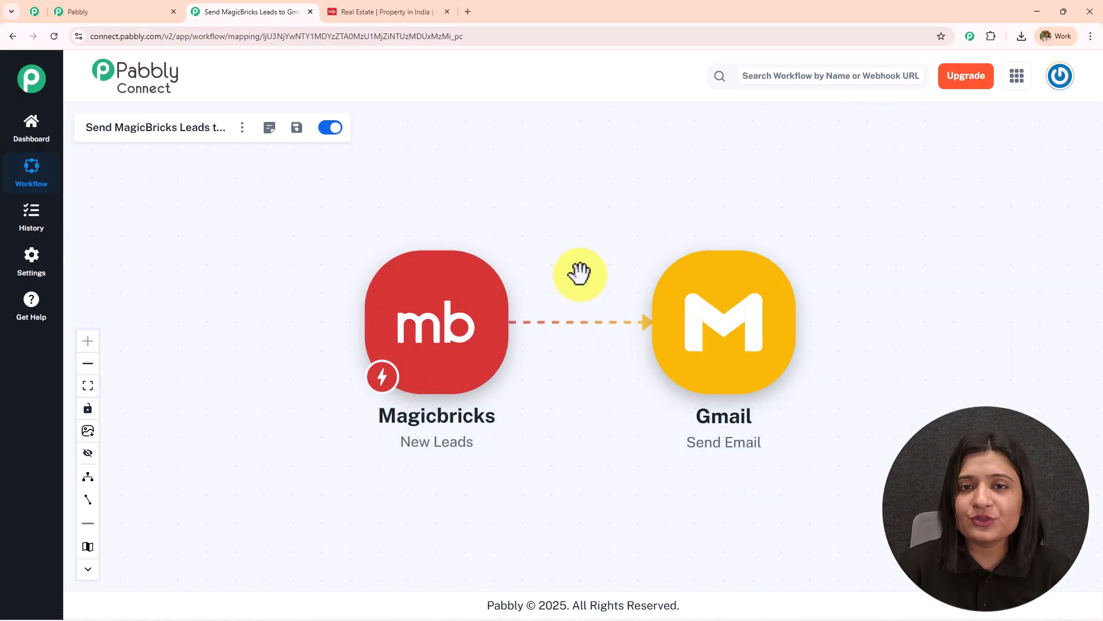